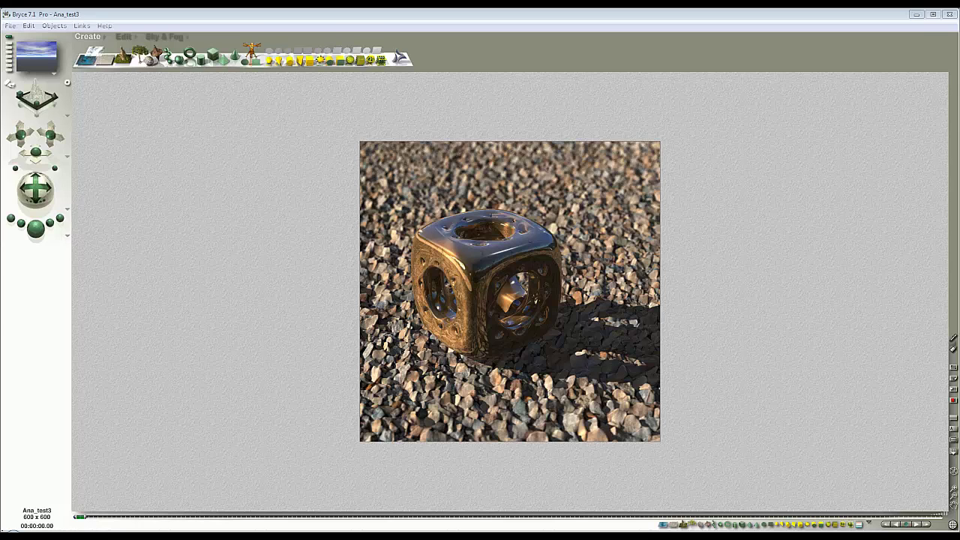
- Show the wireframe editing tools and set the resize mode to Camera Space
{"action": "left_click", "coordinate": [125, 37]}
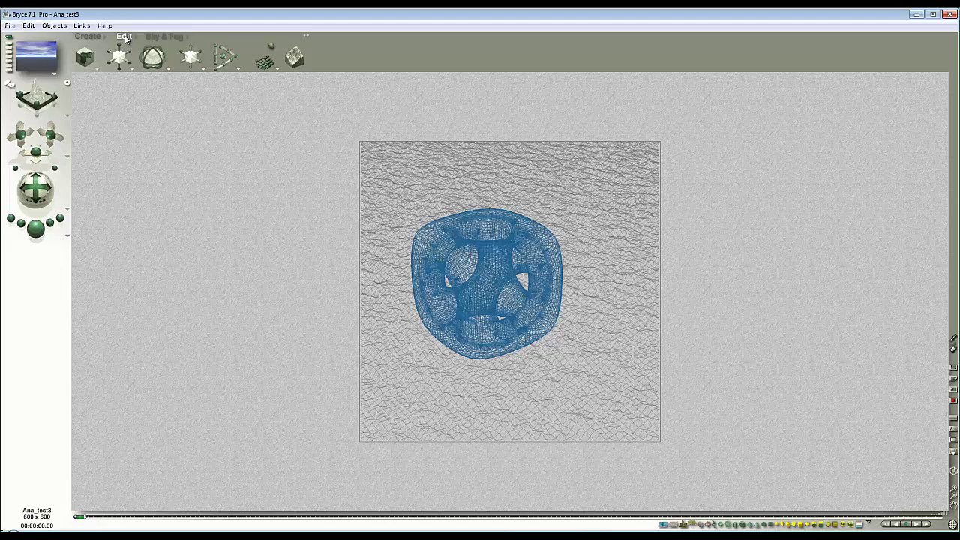
{"action": "left_click", "coordinate": [133, 69]}
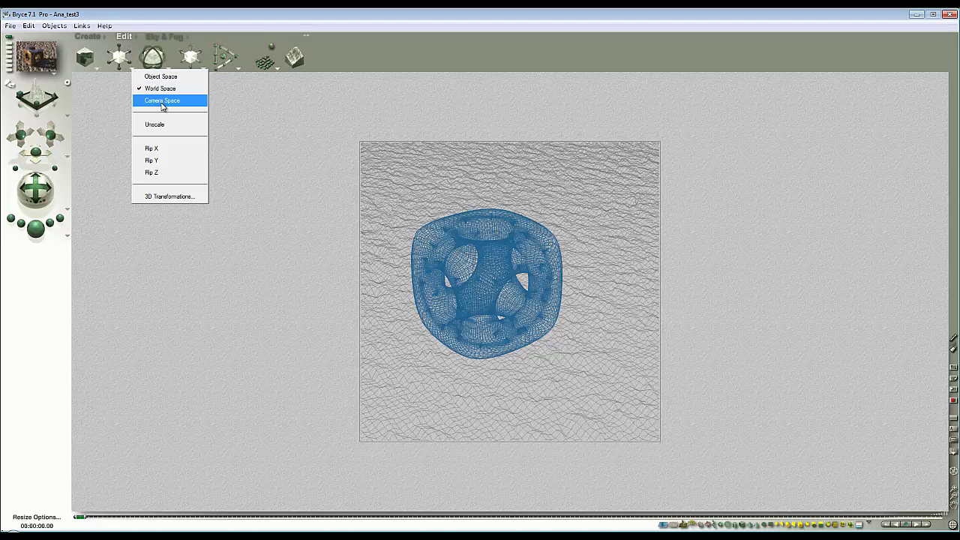
{"action": "left_click", "coordinate": [162, 102]}
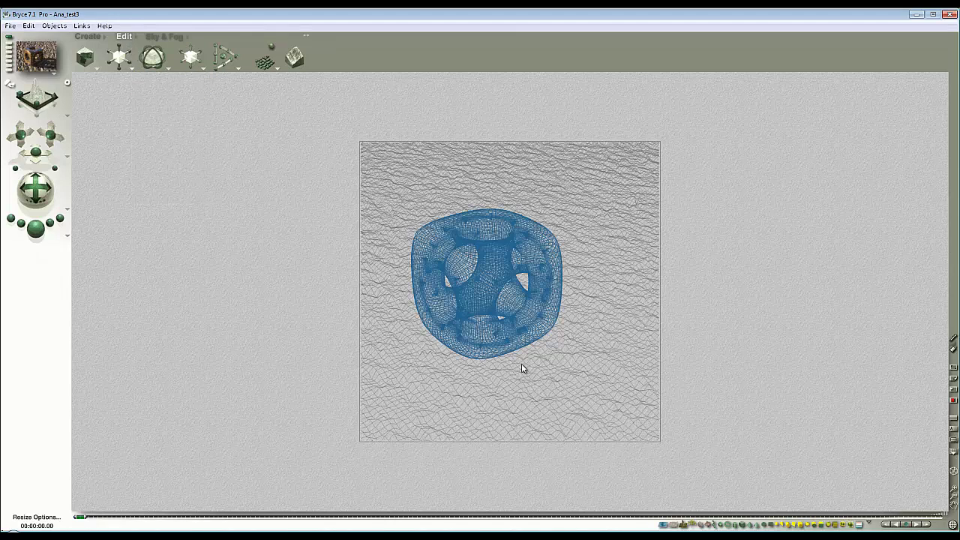
- Group all objects in the scene and stretch the group along the camera's X axis
{"action": "left_click", "coordinate": [870, 524]}
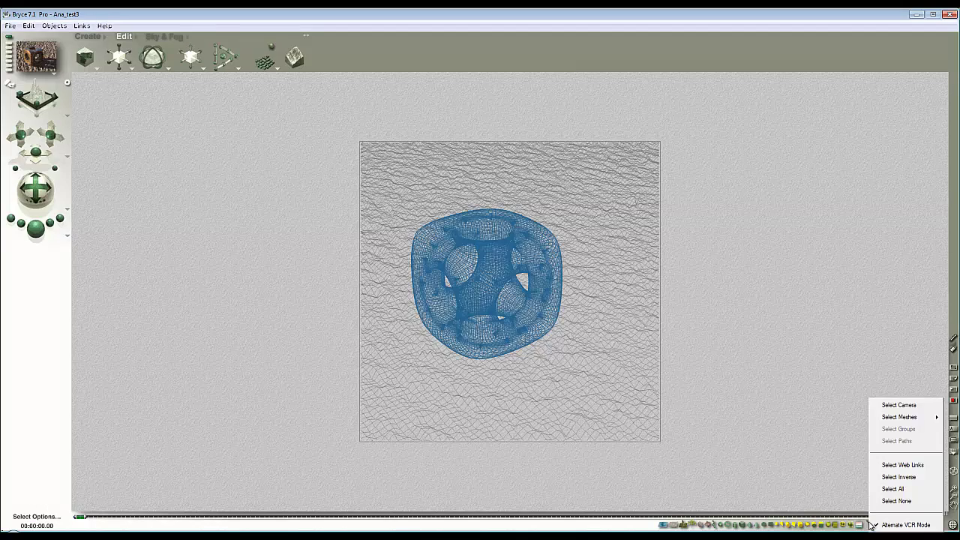
{"action": "left_click", "coordinate": [893, 488]}
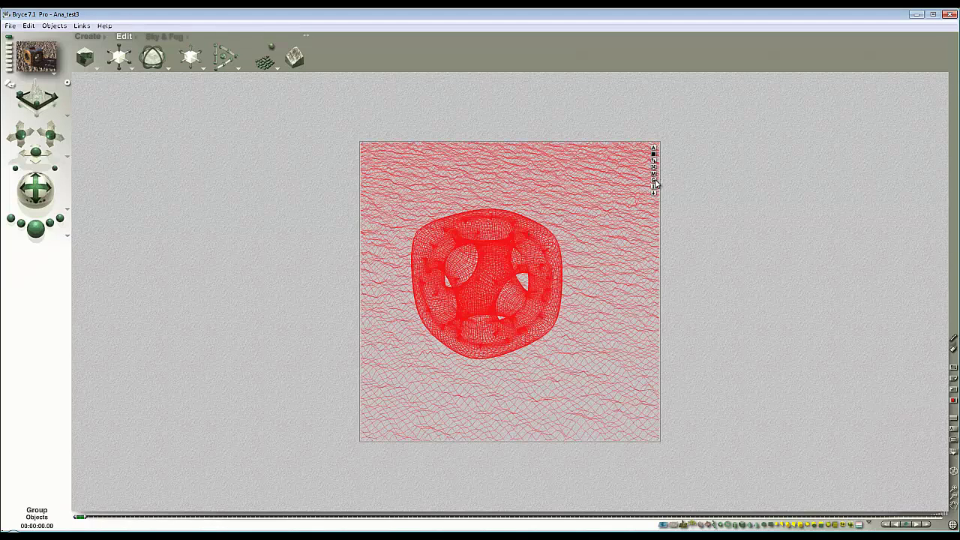
{"action": "left_click", "coordinate": [655, 182]}
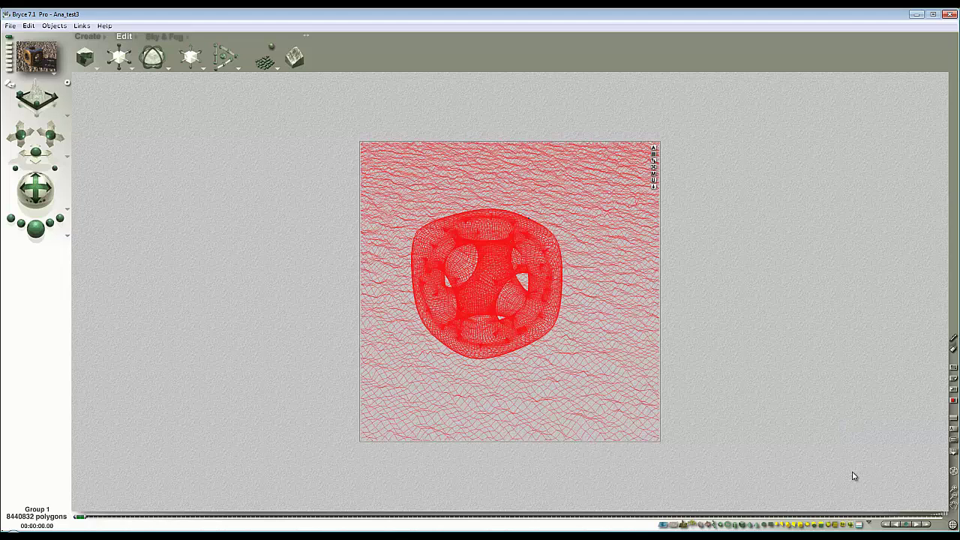
{"action": "left_click", "coordinate": [132, 65]}
{"action": "left_click_drag", "start_coordinate": [132, 65], "coordinate": [206, 65]}
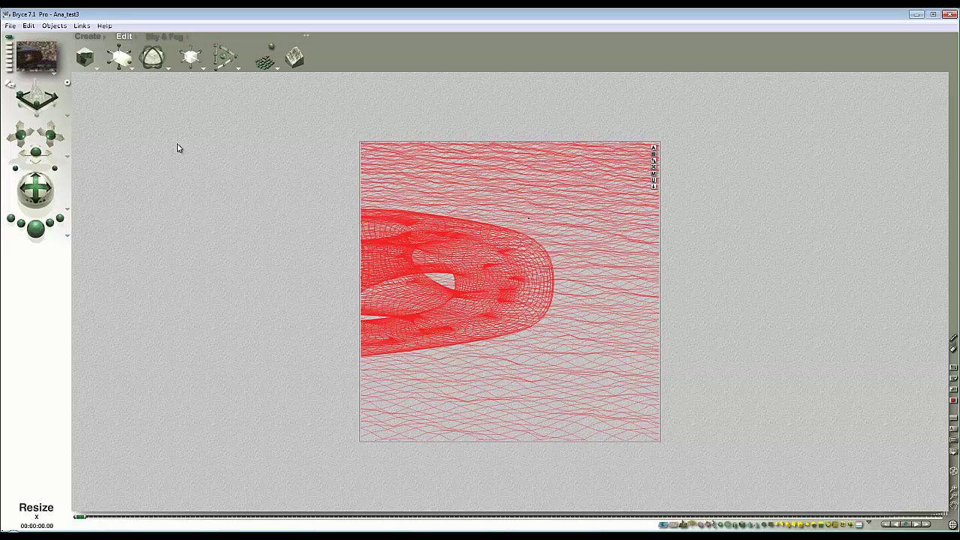
- Set the document aspect ratio to 2:1, giving a resolution of 1200 x 600
{"action": "left_click", "coordinate": [11, 25]}
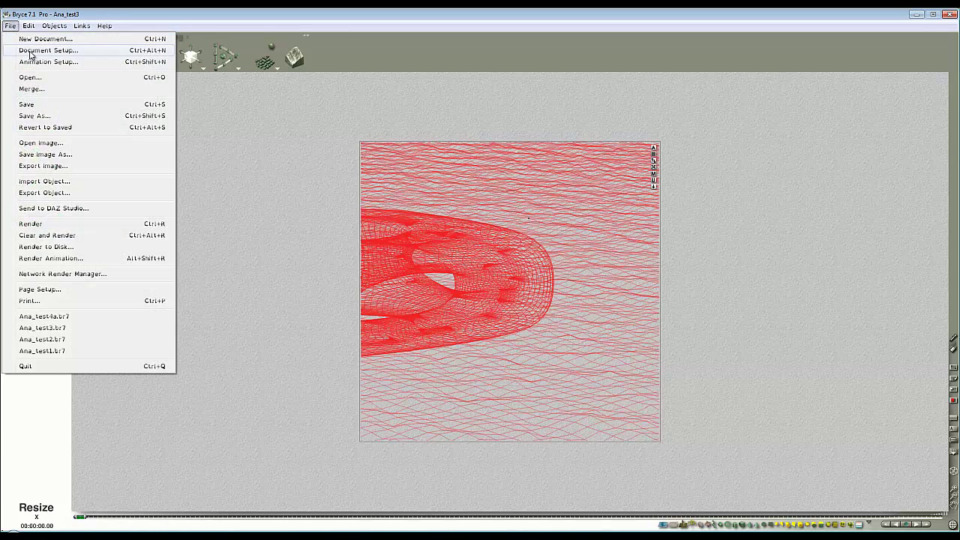
{"action": "left_click", "coordinate": [30, 50]}
{"action": "double_click", "coordinate": [474, 241]}
{"action": "type", "text": "2"}
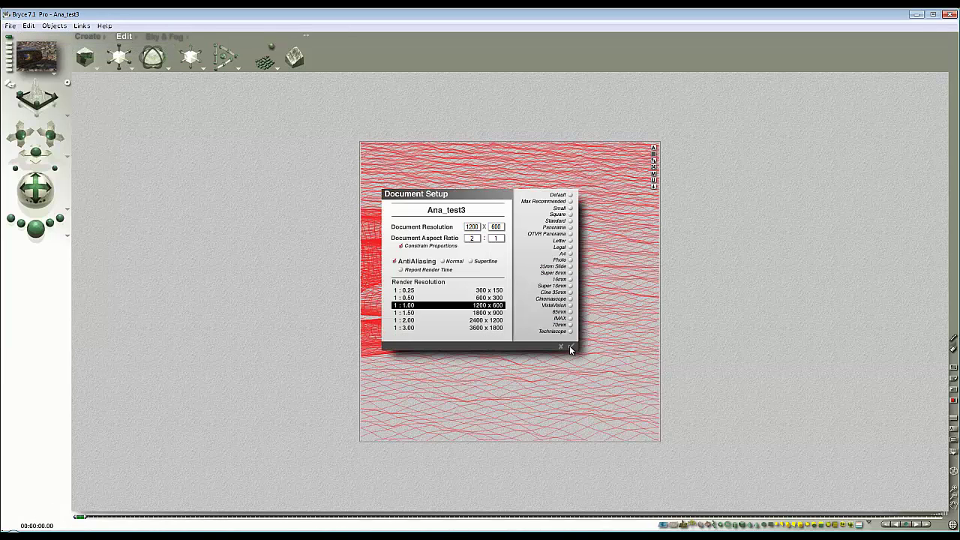
{"action": "left_click", "coordinate": [571, 346]}
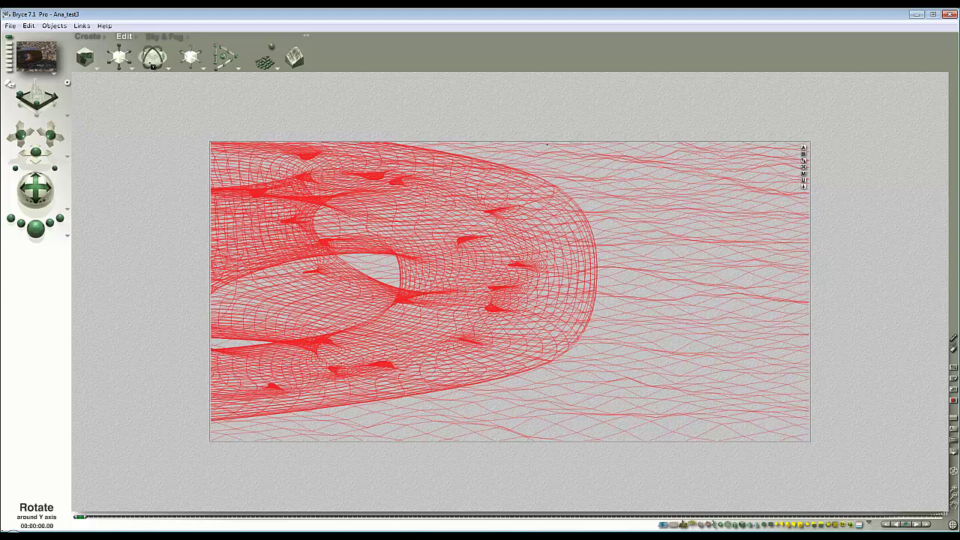
- Centre the stretched group in the frame, fit it in the camera view and render the scene
{"action": "left_click_drag", "start_coordinate": [192, 59], "coordinate": [200, 62]}
{"action": "left_click_drag", "start_coordinate": [53, 169], "coordinate": [54, 170]}
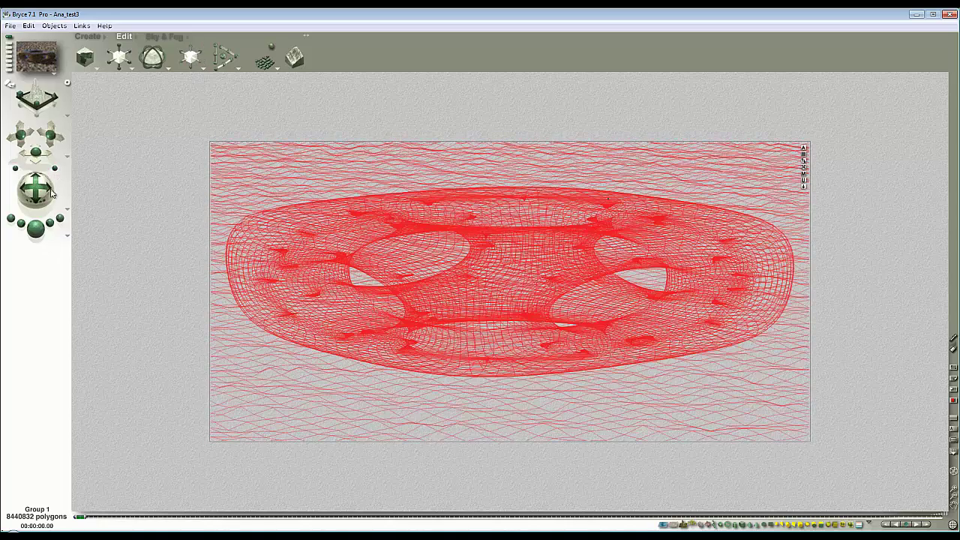
{"action": "left_click_drag", "start_coordinate": [54, 169], "coordinate": [57, 168]}
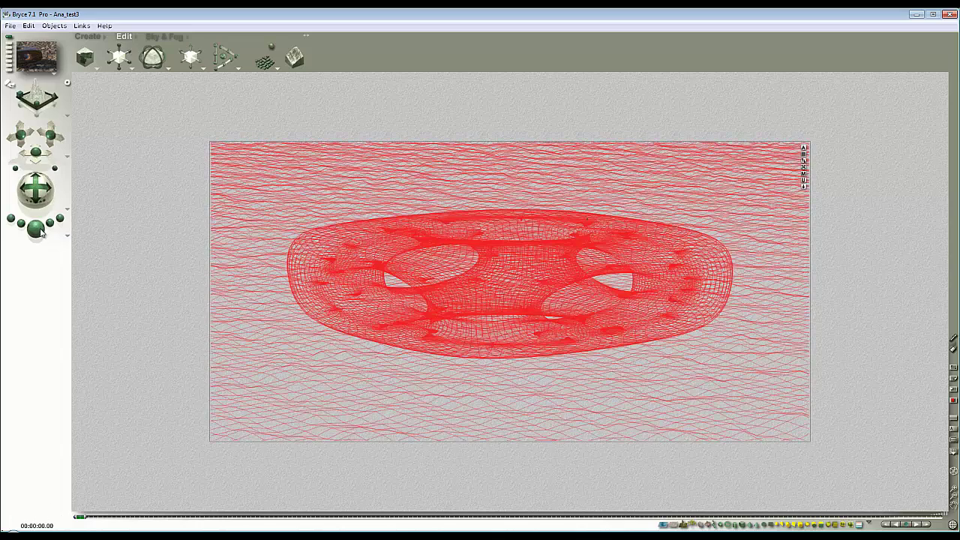
{"action": "left_click", "coordinate": [40, 231]}
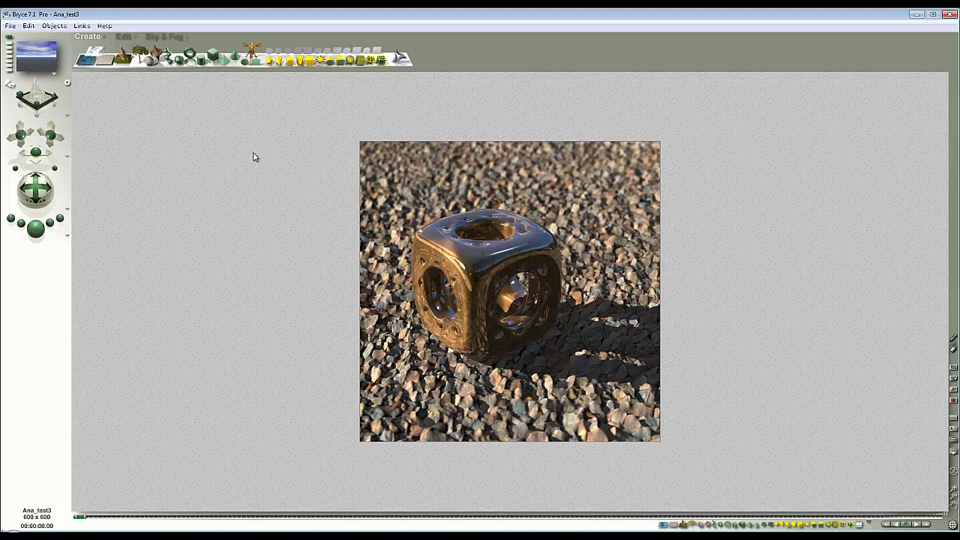
- In the original square scene, set resizing to Camera Space and group all objects
{"action": "left_click", "coordinate": [121, 37]}
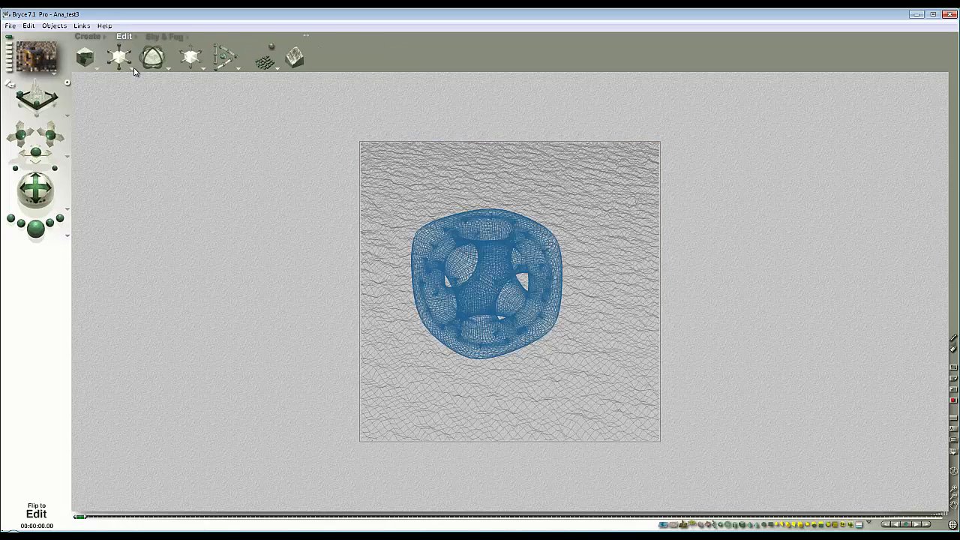
{"action": "left_click", "coordinate": [133, 69]}
{"action": "left_click", "coordinate": [156, 103]}
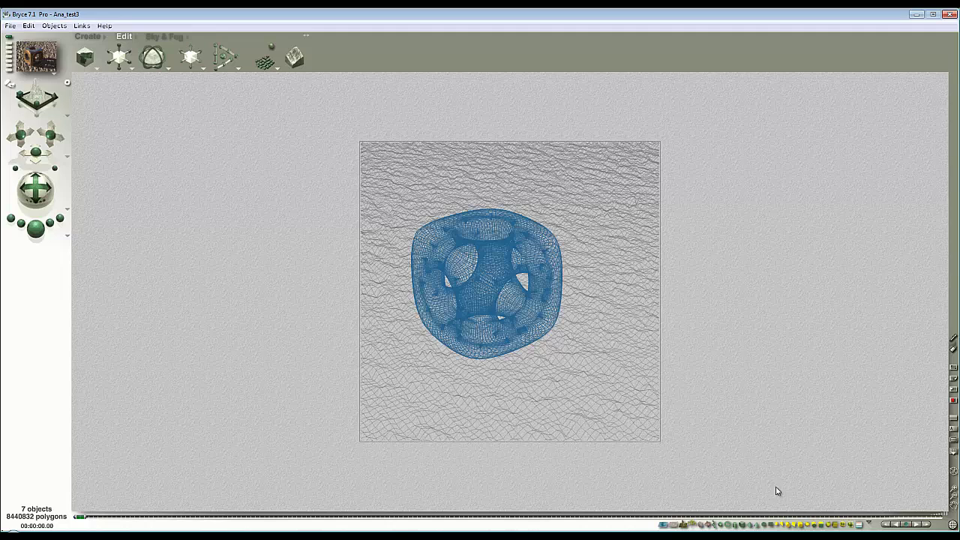
{"action": "left_click", "coordinate": [870, 525]}
{"action": "left_click", "coordinate": [890, 496]}
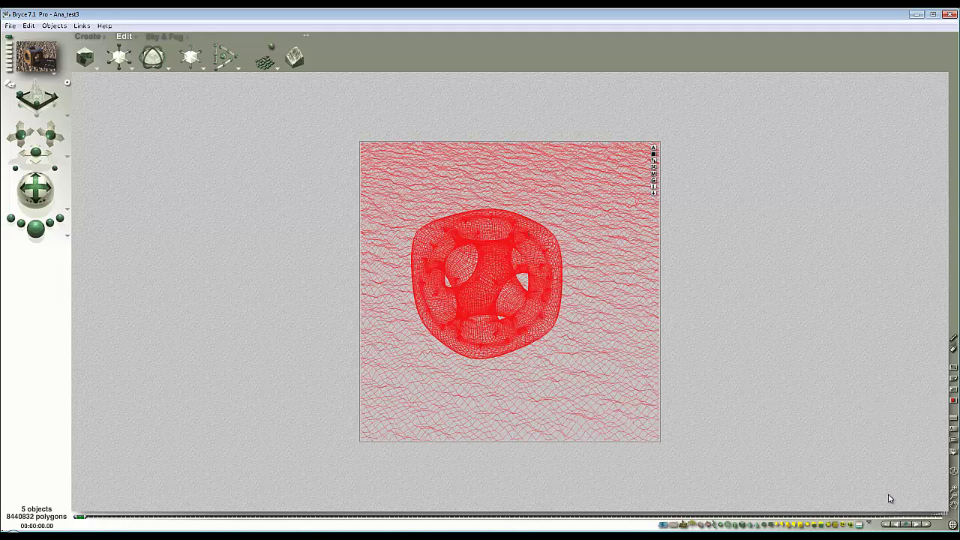
{"action": "left_click", "coordinate": [653, 180]}
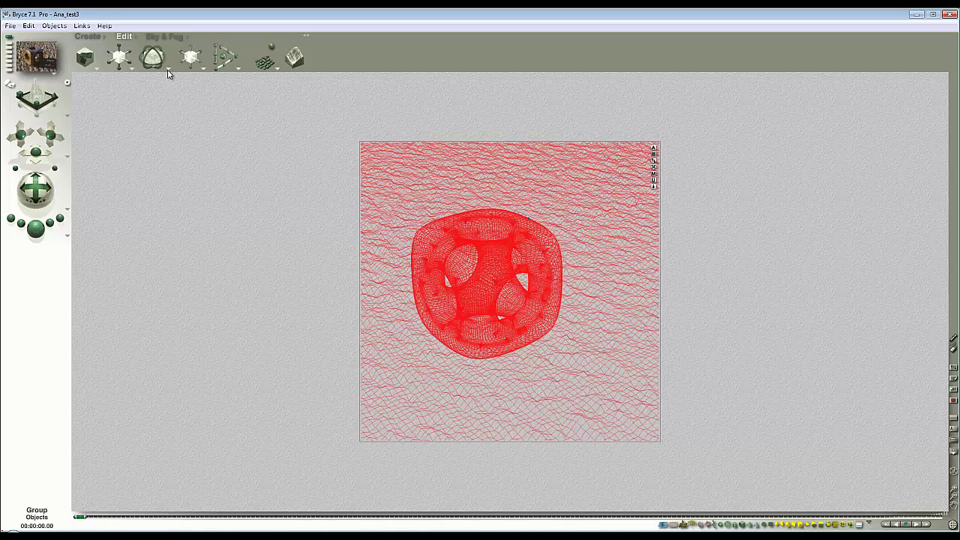
- Scale the group to 50% in Y with a 3D transformation
{"action": "left_click", "coordinate": [129, 69]}
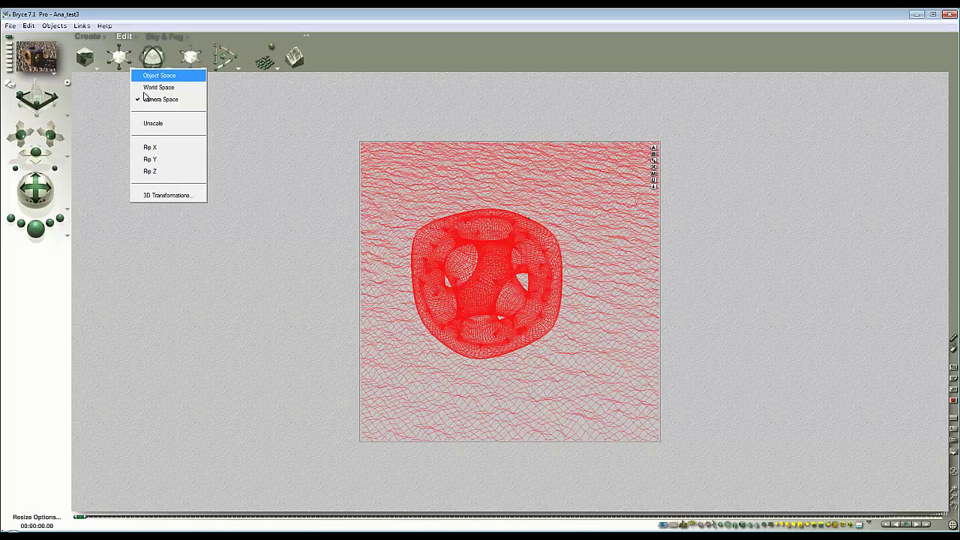
{"action": "left_click", "coordinate": [180, 197]}
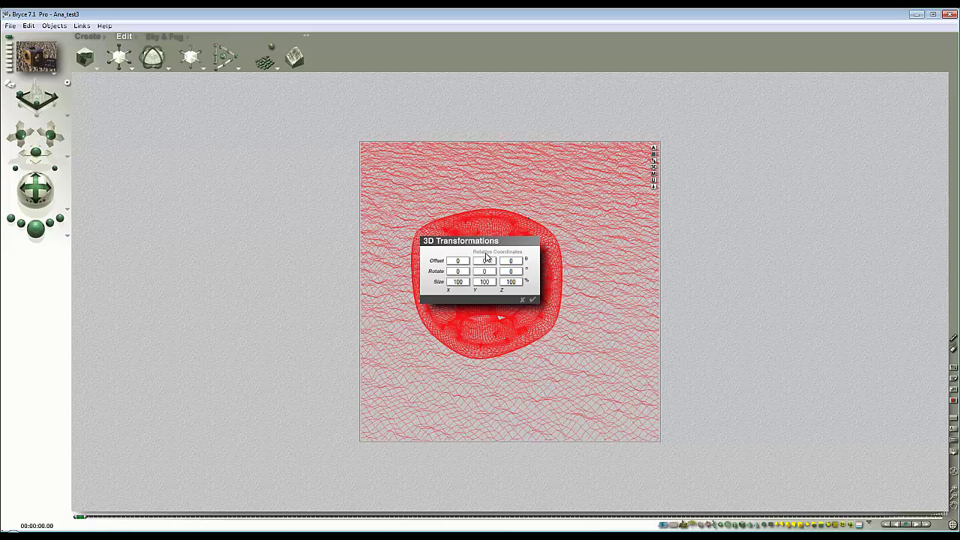
{"action": "left_click", "coordinate": [489, 283]}
{"action": "type", "text": "50"}
{"action": "left_click", "coordinate": [532, 300]}
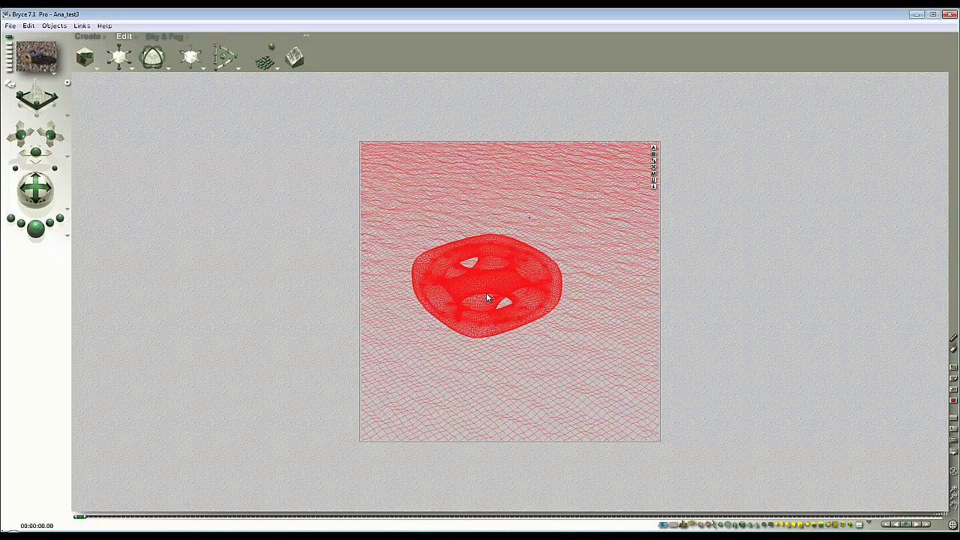
- Set the document aspect ratio to 2:1 at 1200 x 600 and render the flattened scene
{"action": "left_click", "coordinate": [12, 26]}
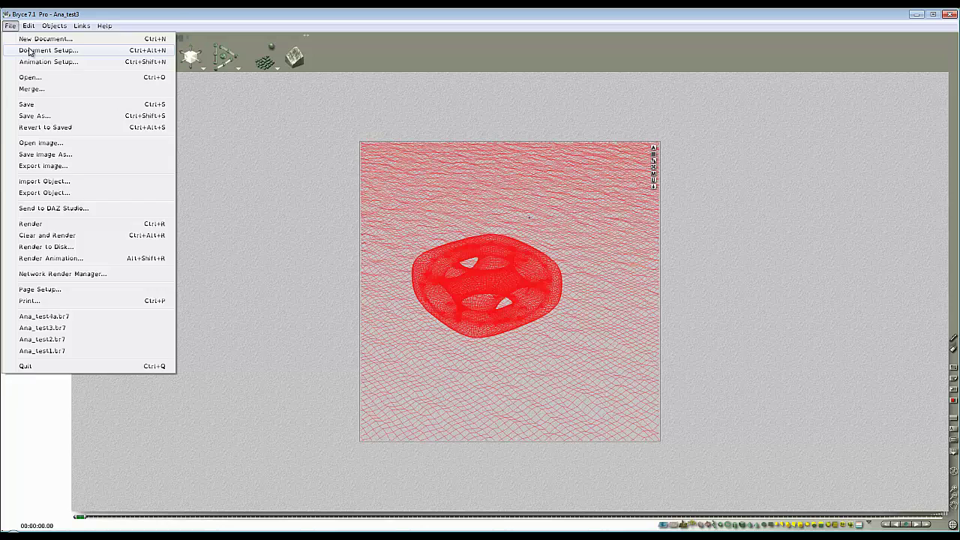
{"action": "left_click", "coordinate": [29, 50]}
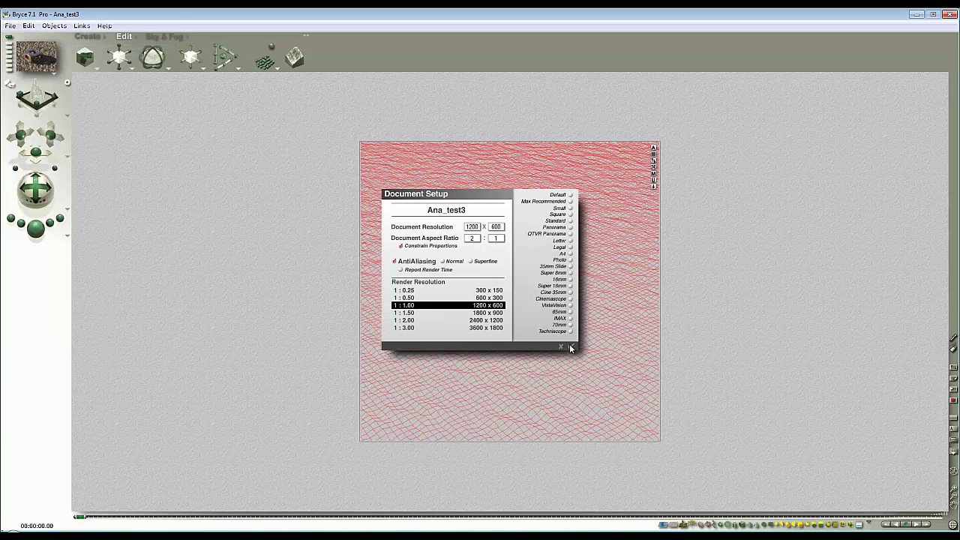
{"action": "left_click", "coordinate": [570, 347]}
{"action": "left_click", "coordinate": [38, 233]}
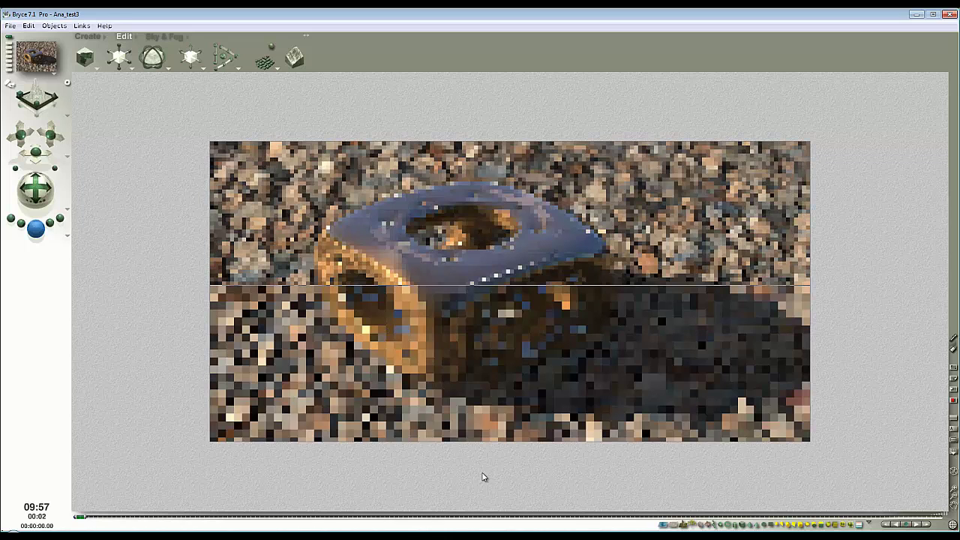
- Switch to the Bryce 7.1 Pro window that has no document open and dismiss its registration prompt
{"action": "mouse_move", "coordinate": [474, 535]}
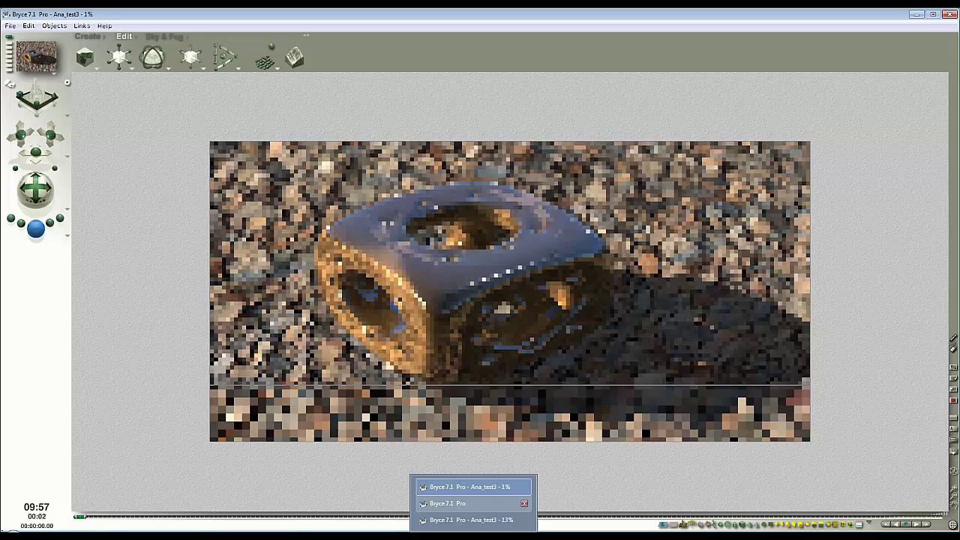
{"action": "left_click", "coordinate": [465, 504]}
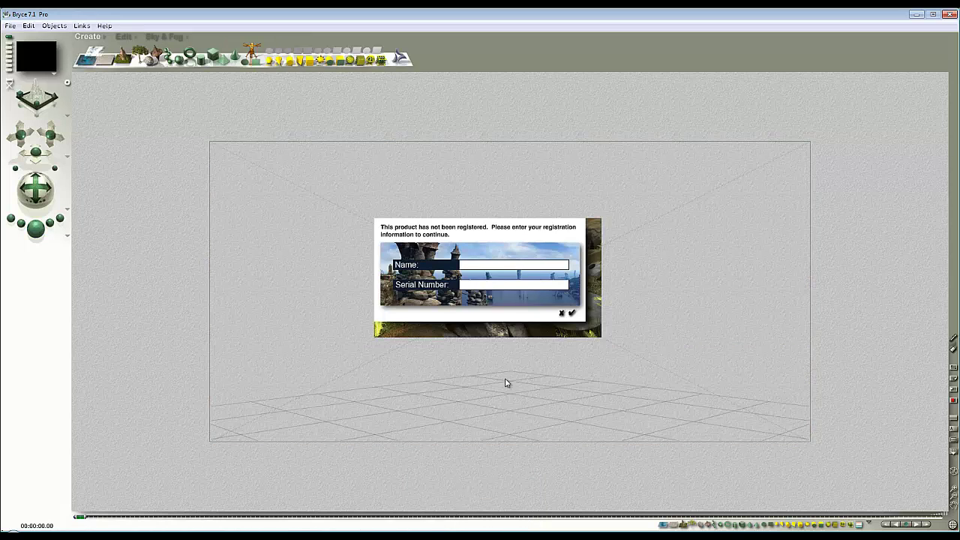
{"action": "left_click", "coordinate": [562, 314]}
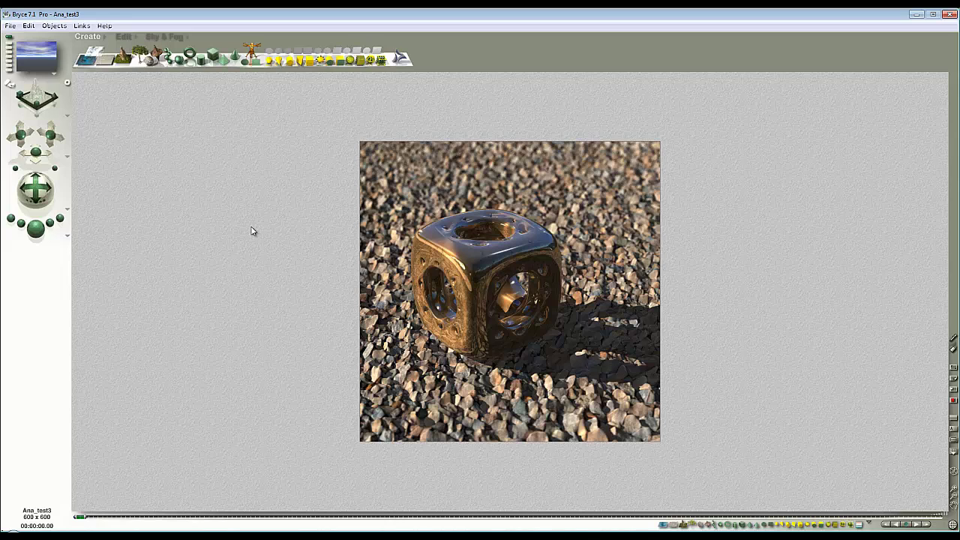
- Show the original scene in a side view and copy the camera's matrix
{"action": "key", "text": "3"}
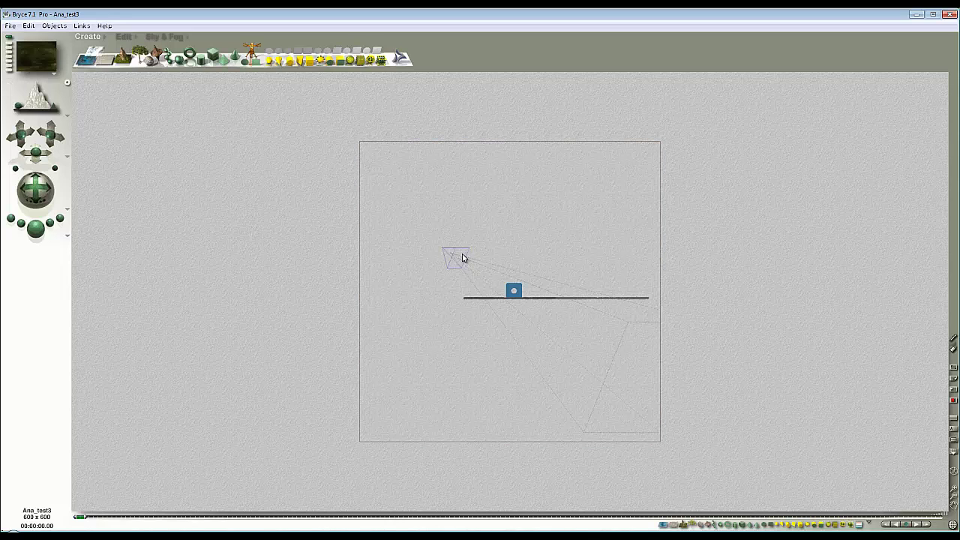
{"action": "left_click", "coordinate": [463, 258]}
{"action": "left_click", "coordinate": [28, 26]}
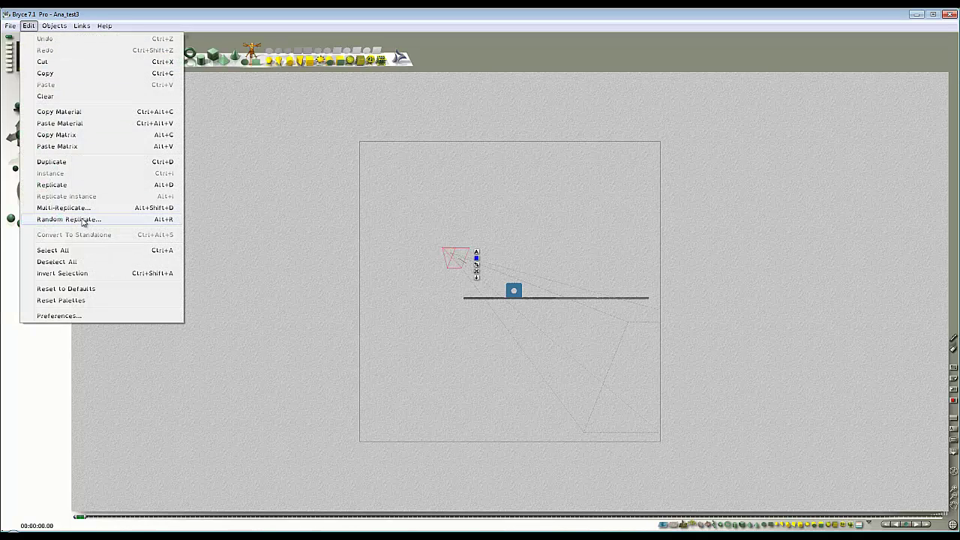
{"action": "left_click", "coordinate": [85, 136]}
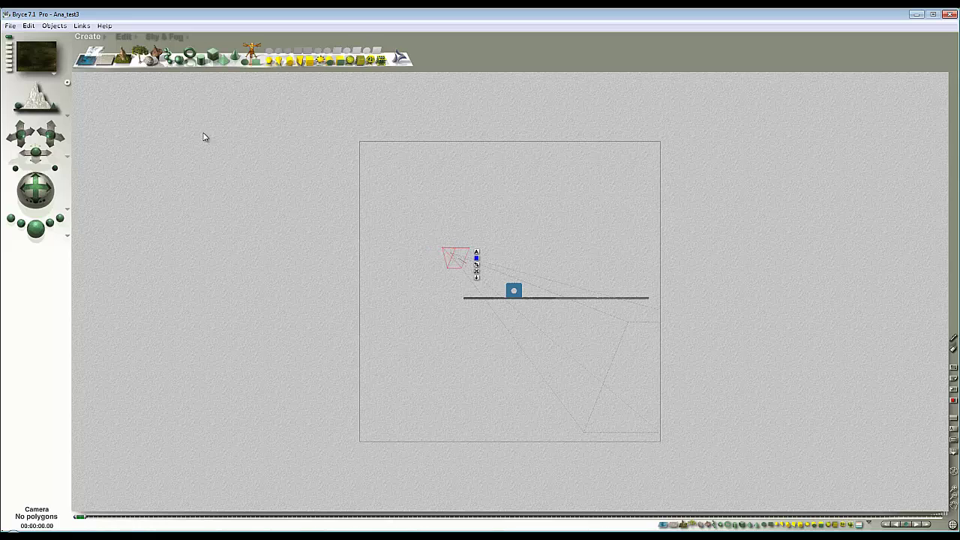
- Create a cube and paste the camera's matrix onto it
{"action": "left_click", "coordinate": [214, 59]}
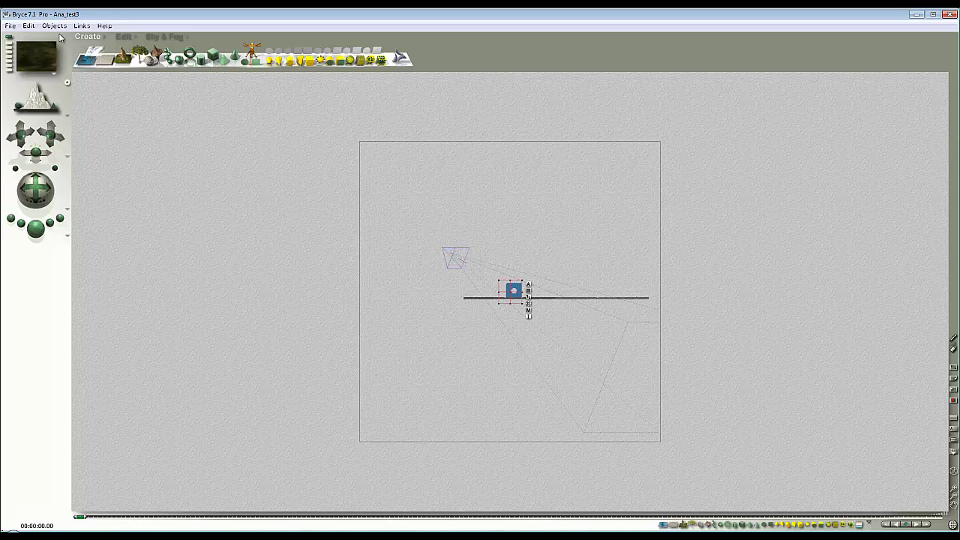
{"action": "left_click", "coordinate": [29, 25]}
{"action": "left_click", "coordinate": [60, 146]}
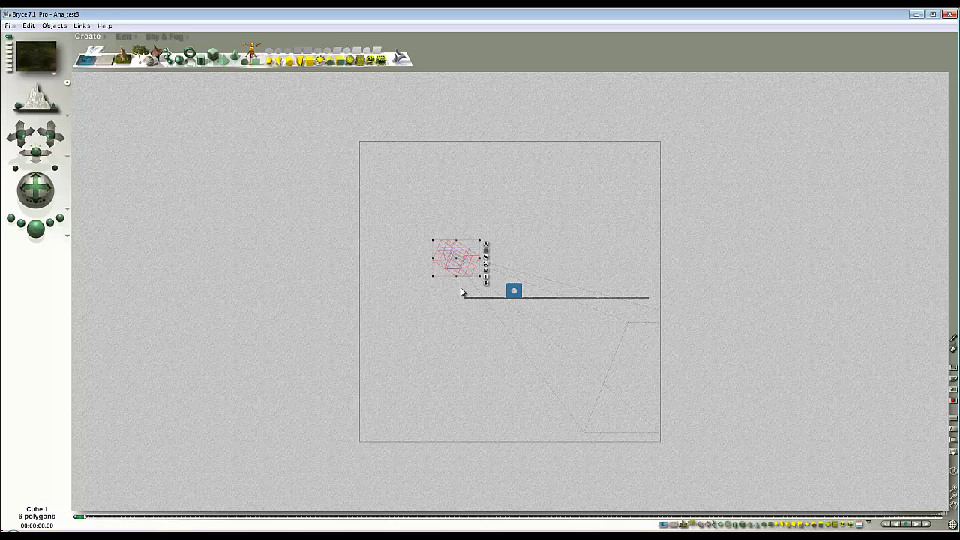
- Select the ground and the blue mesh object and link them to Cube 1 as their parent
{"action": "left_click_drag", "start_coordinate": [453, 341], "coordinate": [628, 313]}
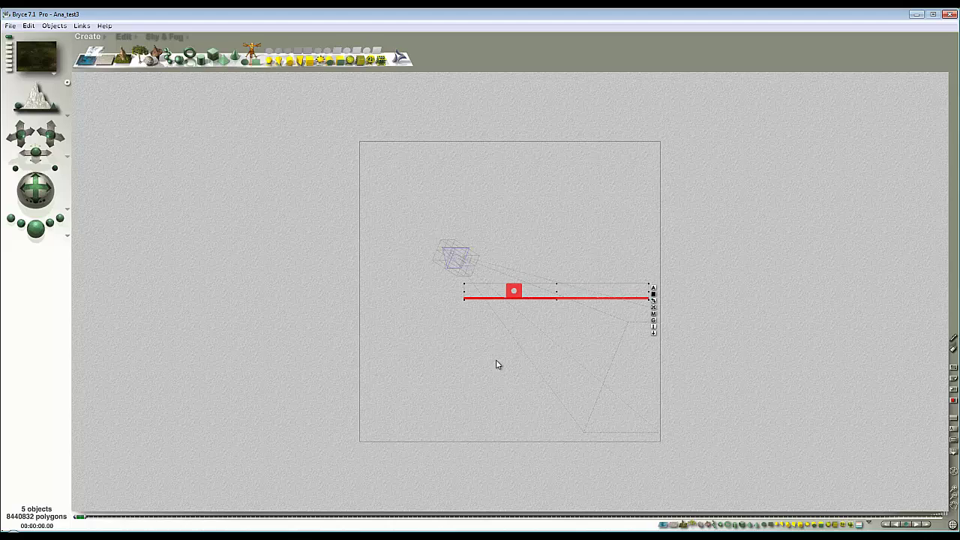
{"action": "left_click", "coordinate": [653, 289]}
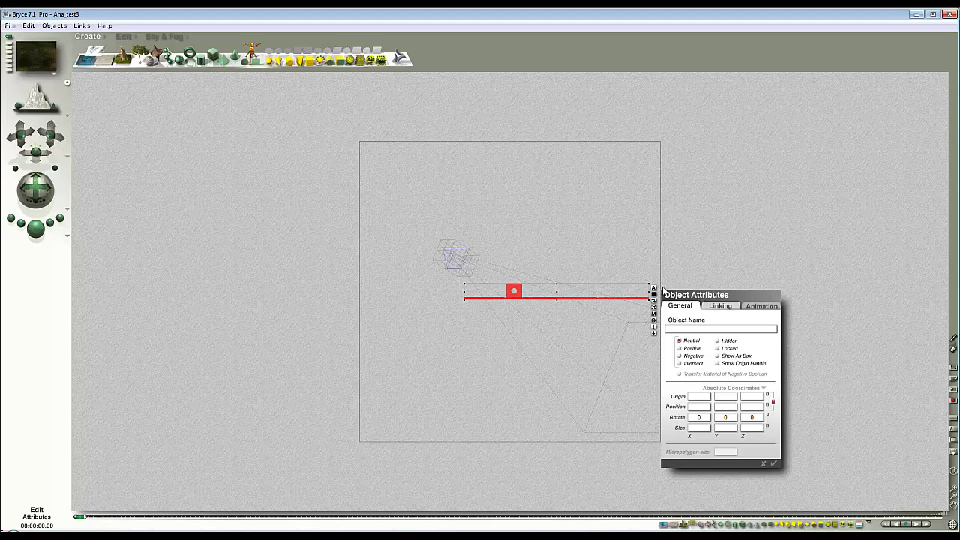
{"action": "left_click", "coordinate": [720, 306]}
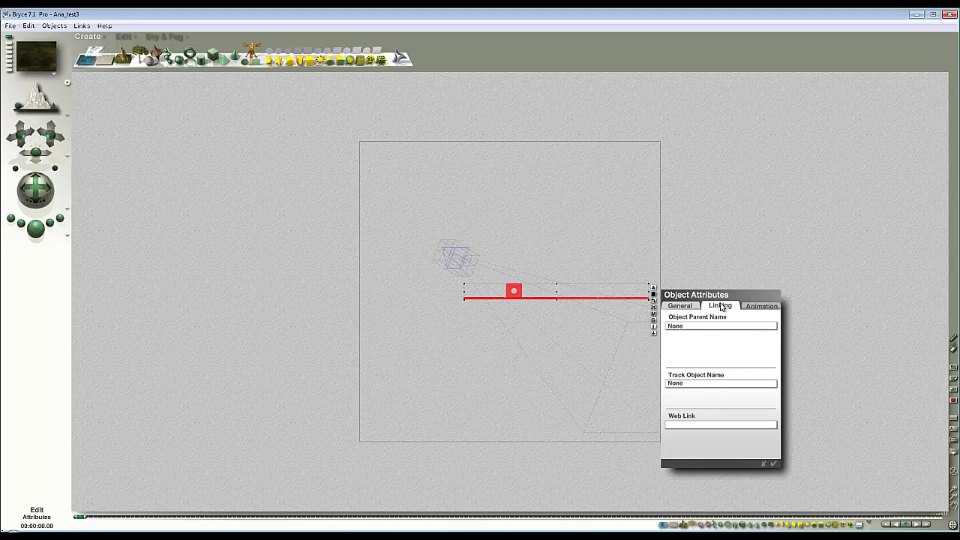
{"action": "left_click", "coordinate": [722, 328]}
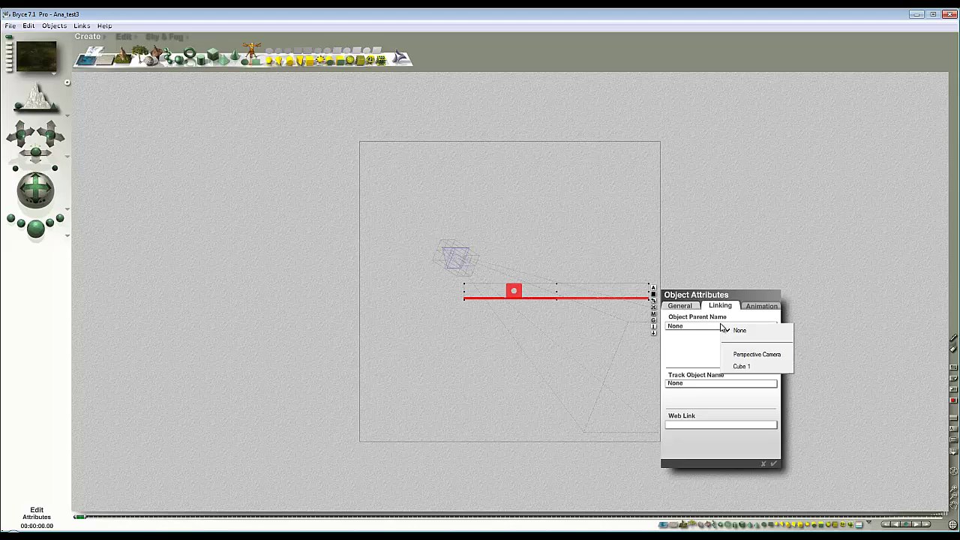
{"action": "left_click", "coordinate": [738, 368]}
{"action": "left_click", "coordinate": [772, 465]}
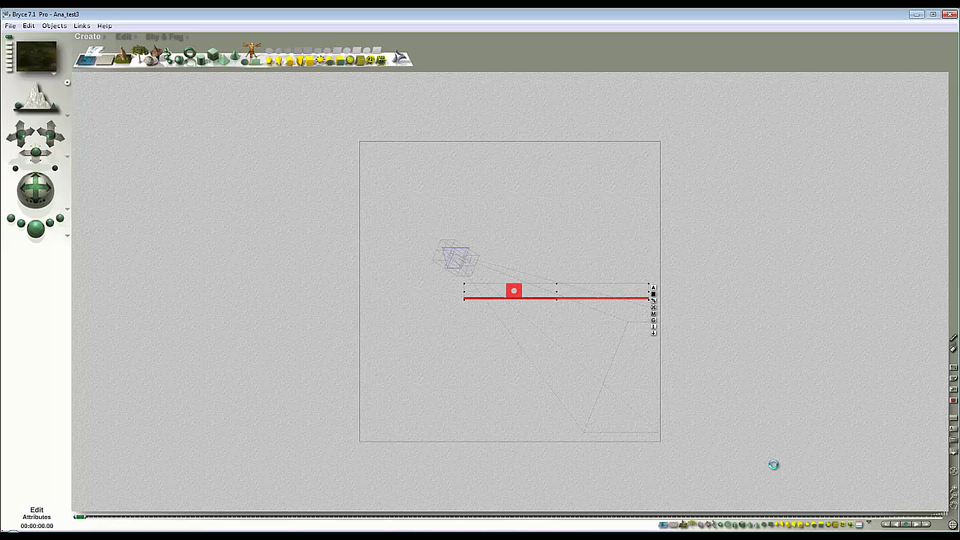
- Select the parent cube and set its resize mode to Object Space
{"action": "left_click", "coordinate": [475, 259]}
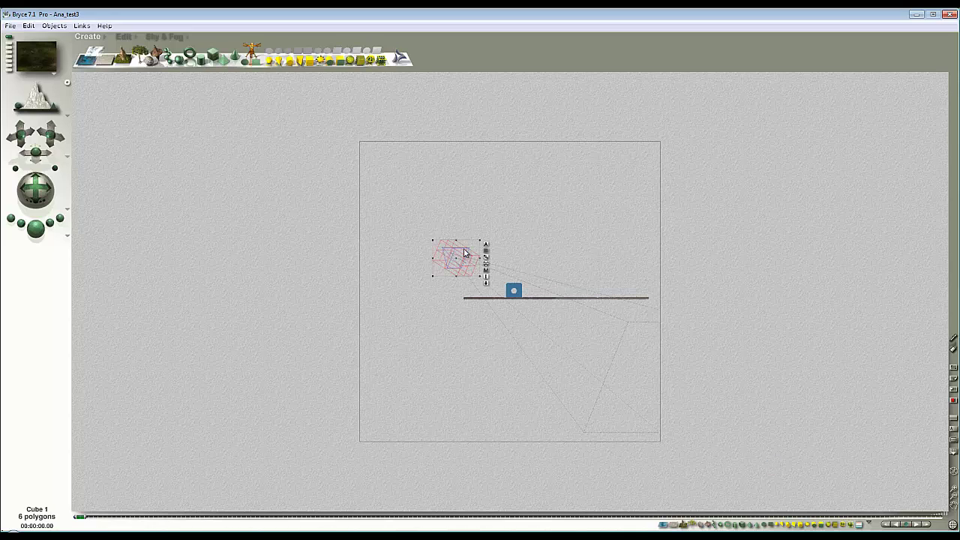
{"action": "left_click", "coordinate": [122, 37]}
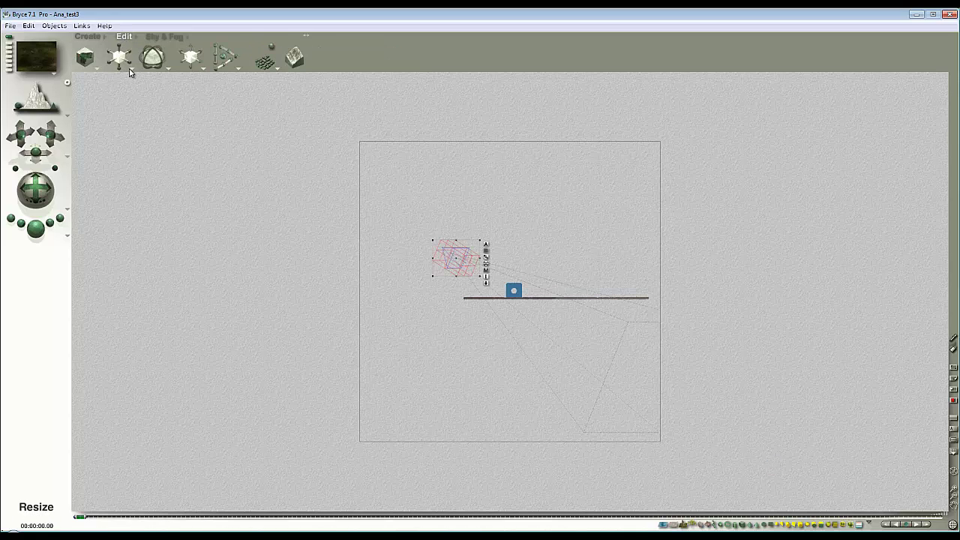
{"action": "left_click", "coordinate": [129, 69]}
{"action": "left_click", "coordinate": [152, 76]}
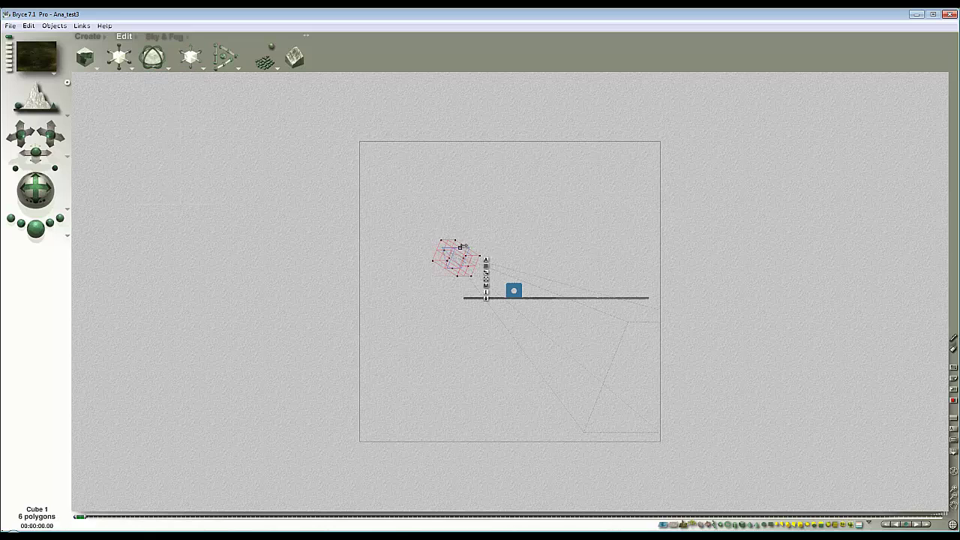
- Try resizing the parent cube freehand together with its linked objects, and undo the resize
{"action": "left_click_drag", "start_coordinate": [464, 248], "coordinate": [513, 201]}
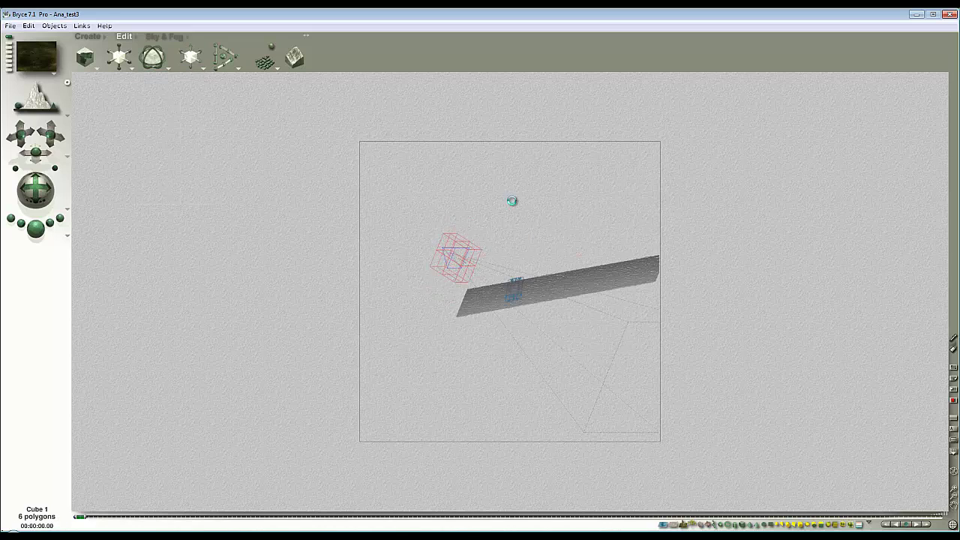
{"action": "key", "text": "ctrl+z"}
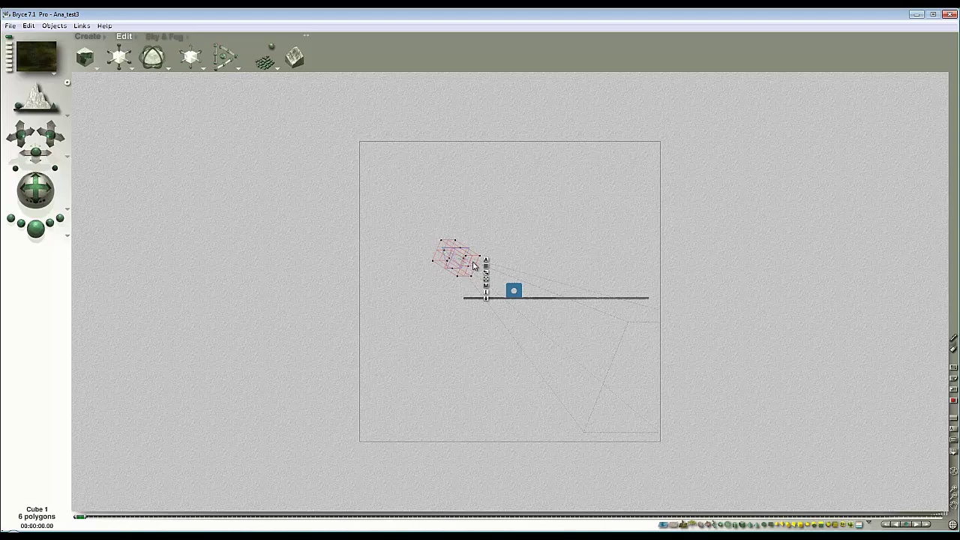
- Examine the parent cube's general object attributes
{"action": "left_click", "coordinate": [486, 261]}
{"action": "left_click", "coordinate": [513, 277]}
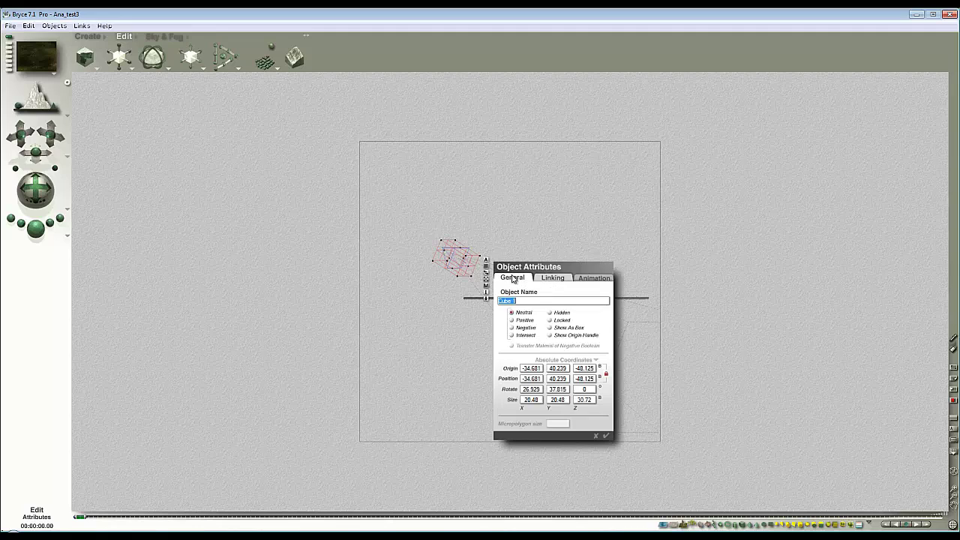
{"action": "left_click", "coordinate": [606, 436]}
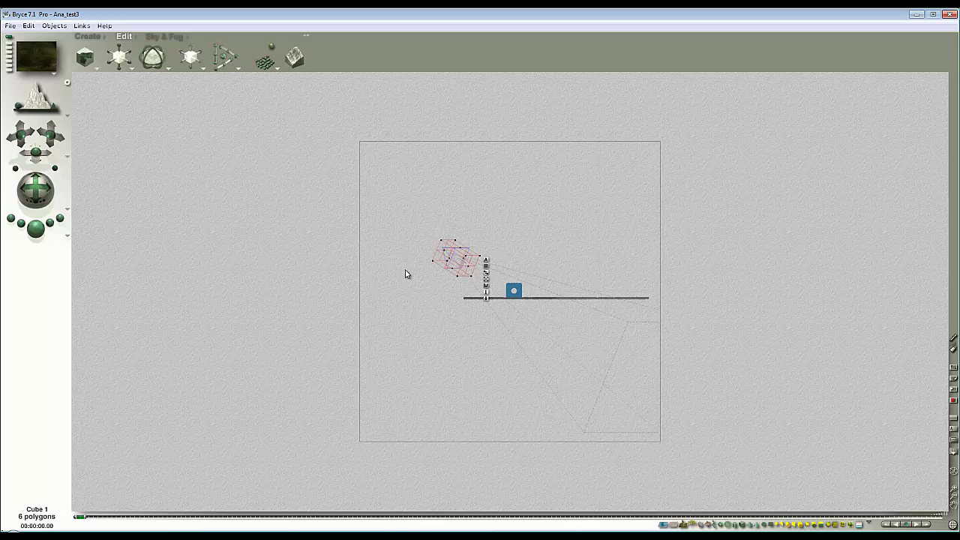
- Scale the parent cube to 50% in Y through 3D Transformations, flattening the linked objects with it
{"action": "left_click", "coordinate": [134, 69]}
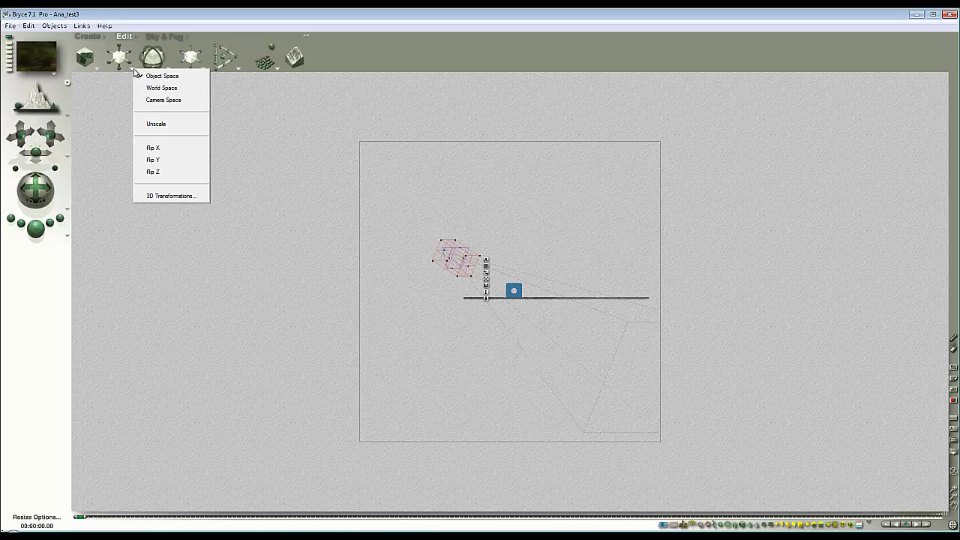
{"action": "left_click", "coordinate": [168, 196]}
{"action": "left_click", "coordinate": [492, 282]}
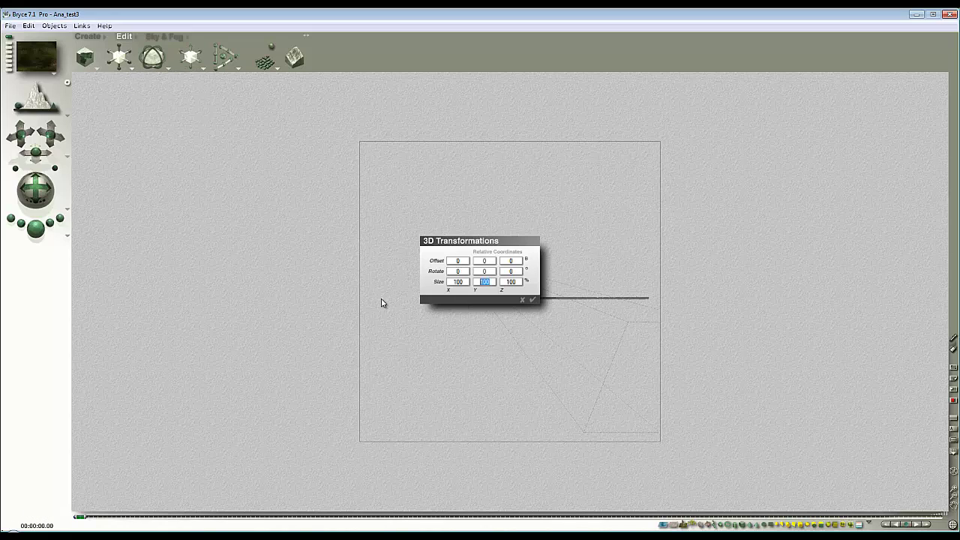
{"action": "type", "text": "50"}
{"action": "left_click", "coordinate": [533, 300]}
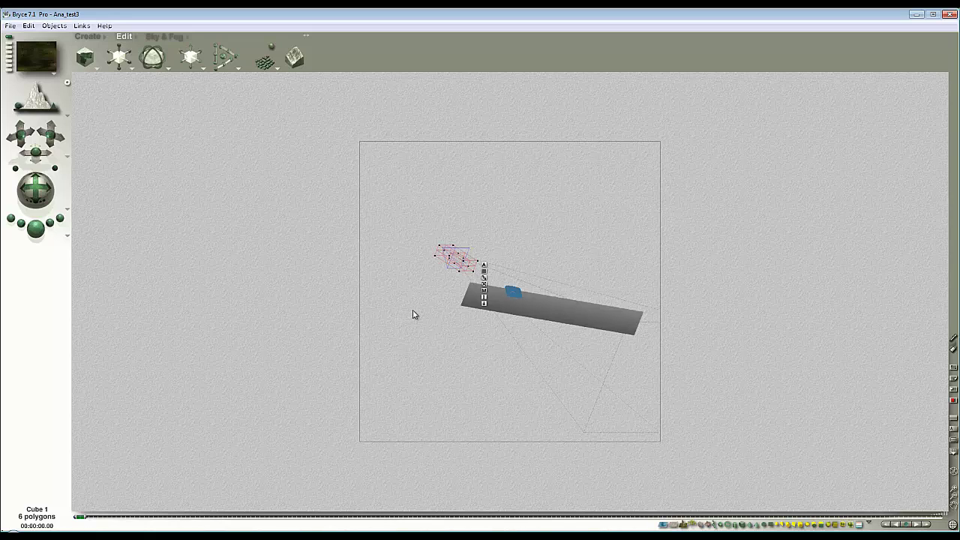
- Return to the camera view, set the document aspect ratio to 2:1 and render the flattened scene
{"action": "key", "text": "1"}
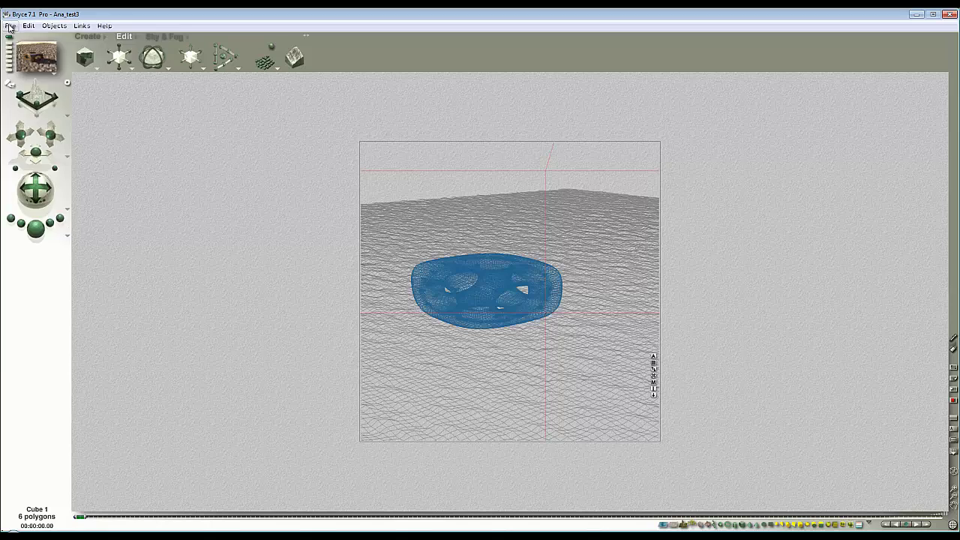
{"action": "left_click", "coordinate": [11, 25]}
{"action": "left_click", "coordinate": [34, 48]}
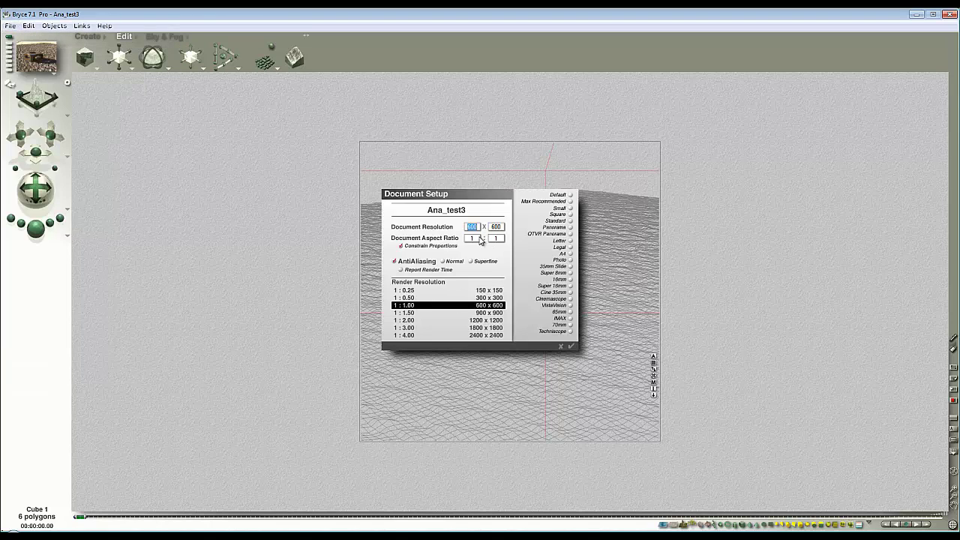
{"action": "left_click_drag", "start_coordinate": [479, 237], "coordinate": [445, 253]}
{"action": "type", "text": "2"}
{"action": "left_click", "coordinate": [573, 346]}
{"action": "left_click", "coordinate": [41, 231]}
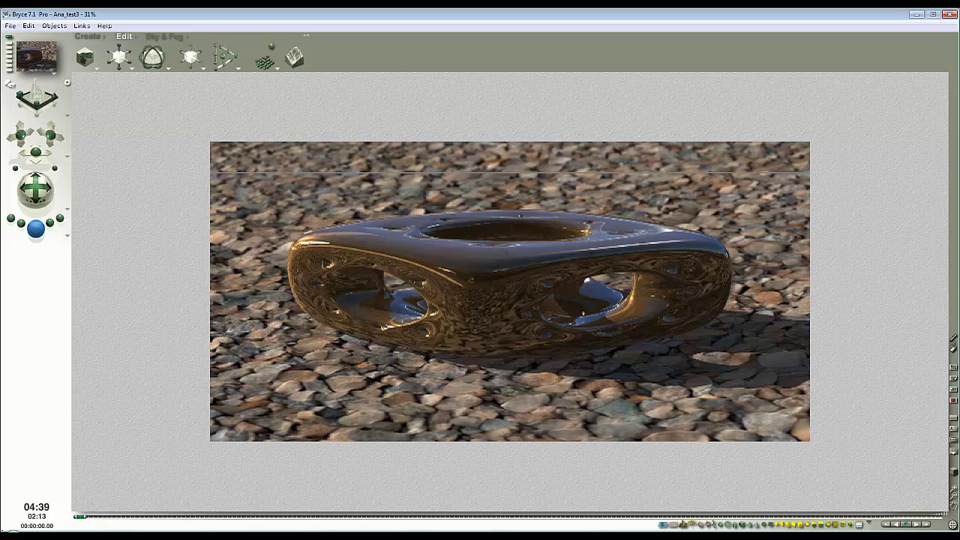
- Switch to Paint Shop Pro, resize Ana_test4a.bmp to square proportions by halving its width, and move its window towards the workspace corner
{"action": "mouse_move", "coordinate": [474, 536]}
{"action": "left_click", "coordinate": [471, 487]}
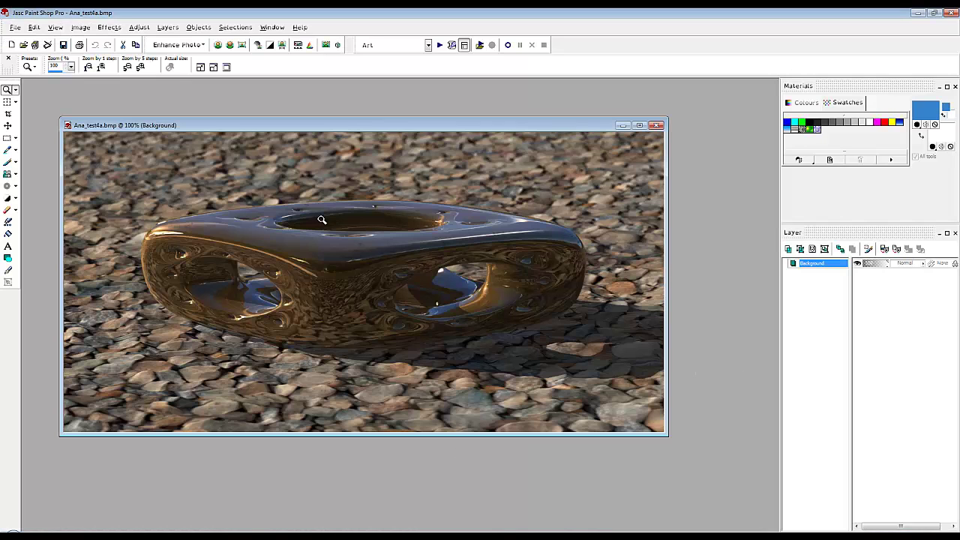
{"action": "left_click", "coordinate": [80, 27]}
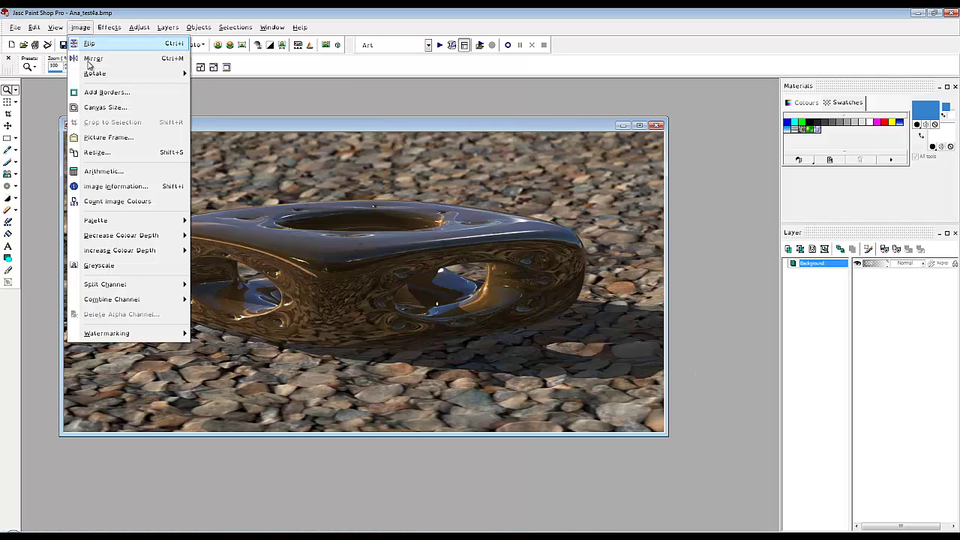
{"action": "left_click", "coordinate": [112, 158]}
{"action": "left_click", "coordinate": [431, 383]}
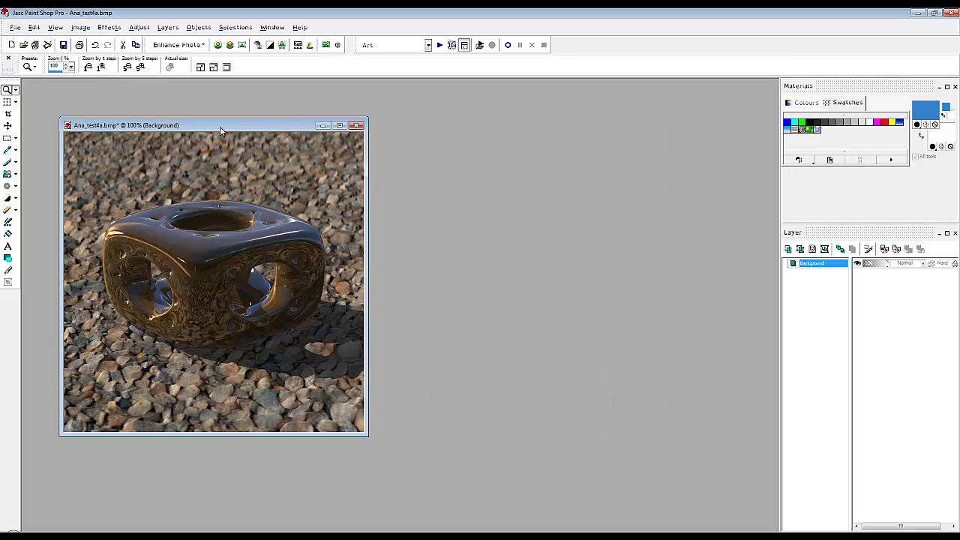
{"action": "left_click_drag", "start_coordinate": [227, 123], "coordinate": [204, 103]}
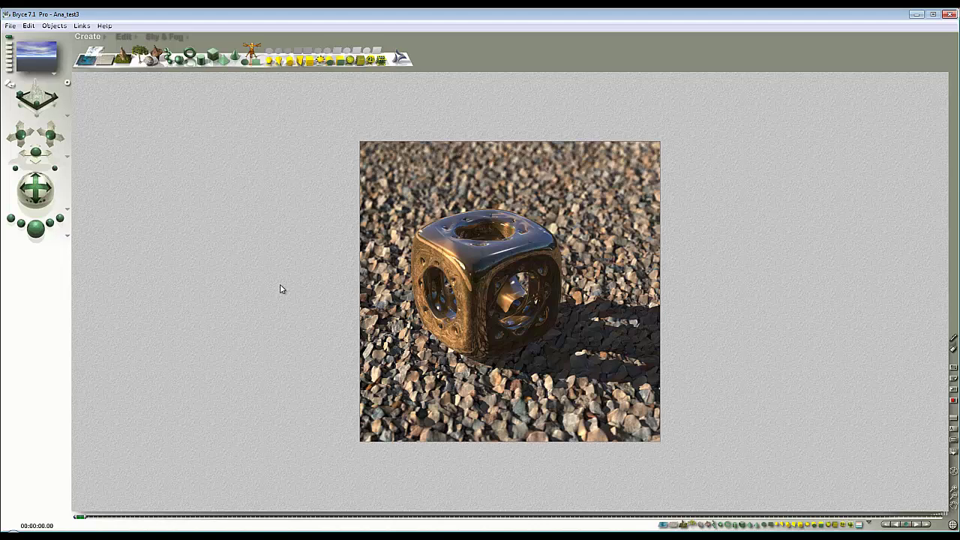
- Set the resize mode to Camera Space in the original Bryce scene, then select the ground and mesh objects and group them
{"action": "left_click", "coordinate": [123, 36]}
{"action": "left_click", "coordinate": [134, 71]}
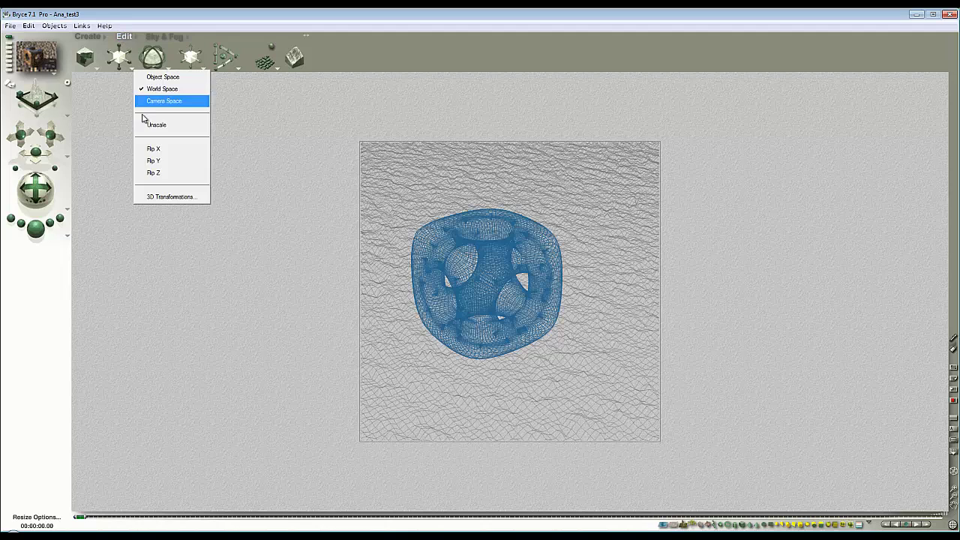
{"action": "left_click", "coordinate": [165, 101]}
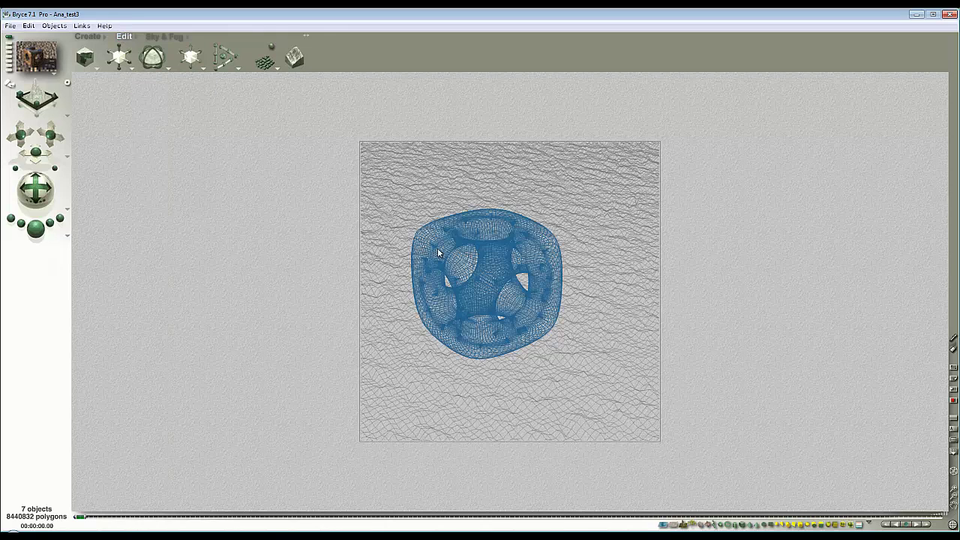
{"action": "left_click", "coordinate": [867, 526]}
{"action": "left_click", "coordinate": [890, 499]}
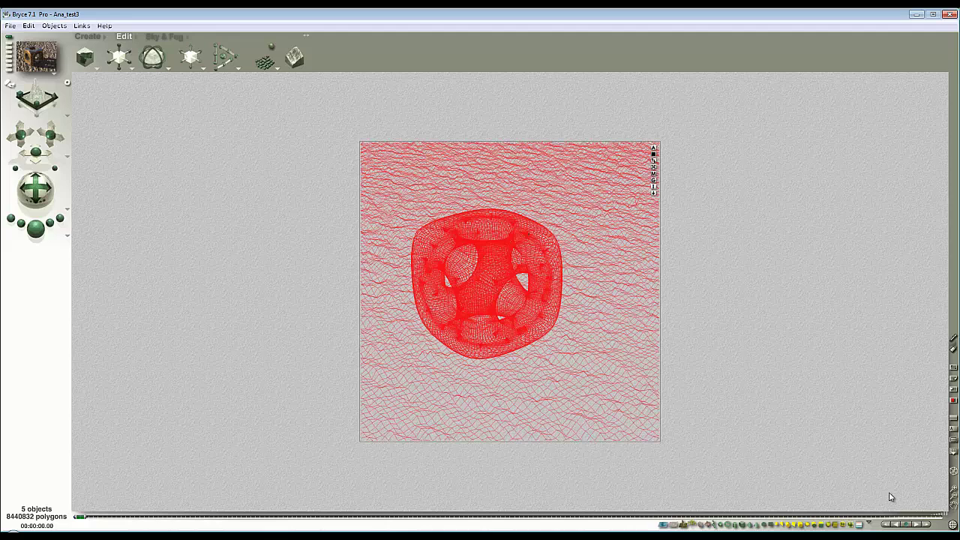
{"action": "left_click", "coordinate": [654, 181]}
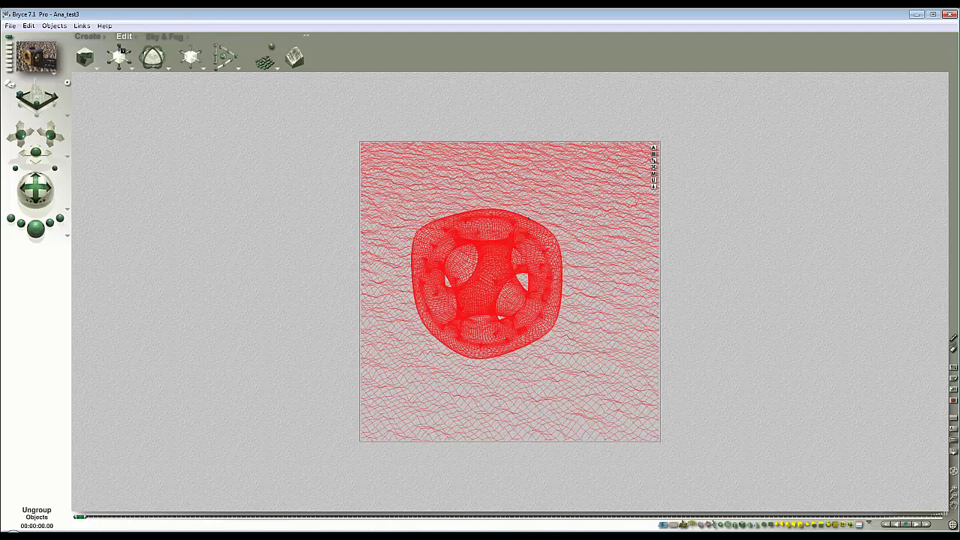
- Flatten the group along the Y axis in camera space and lower it so the mesh object sits mid-frame
{"action": "left_click_drag", "start_coordinate": [119, 48], "coordinate": [118, 47]}
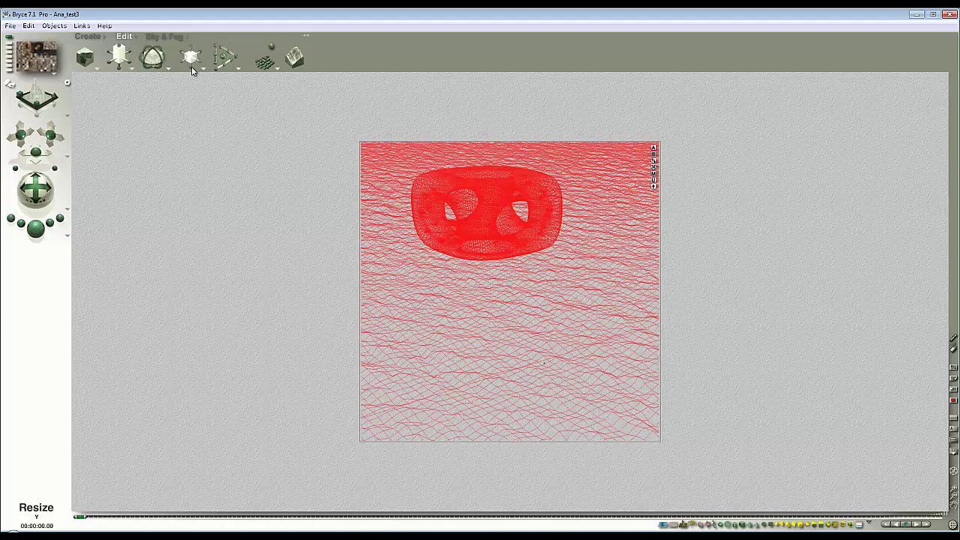
{"action": "left_click_drag", "start_coordinate": [193, 68], "coordinate": [192, 69]}
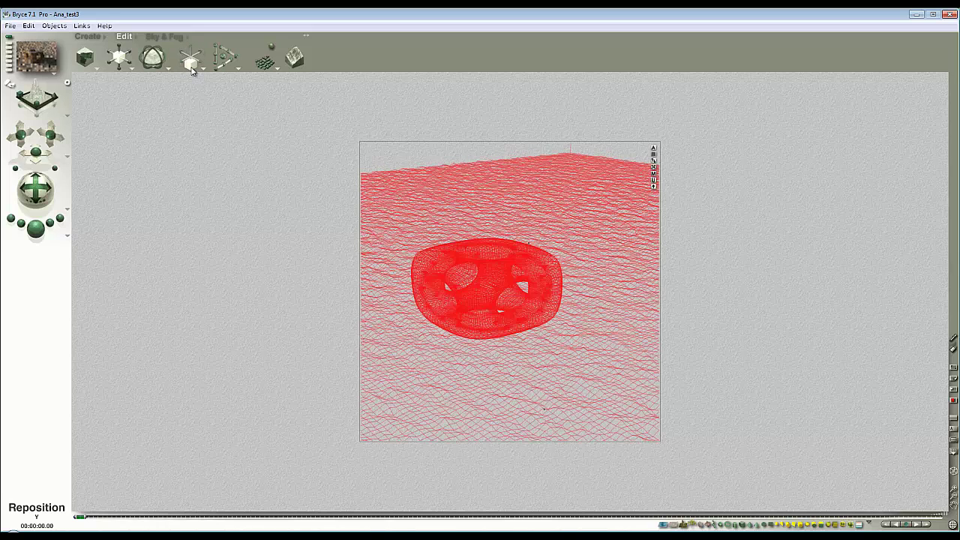
- Set the document aspect ratio to 2:1 at 1200 x 600 and render the grouped scene
{"action": "left_click", "coordinate": [29, 25]}
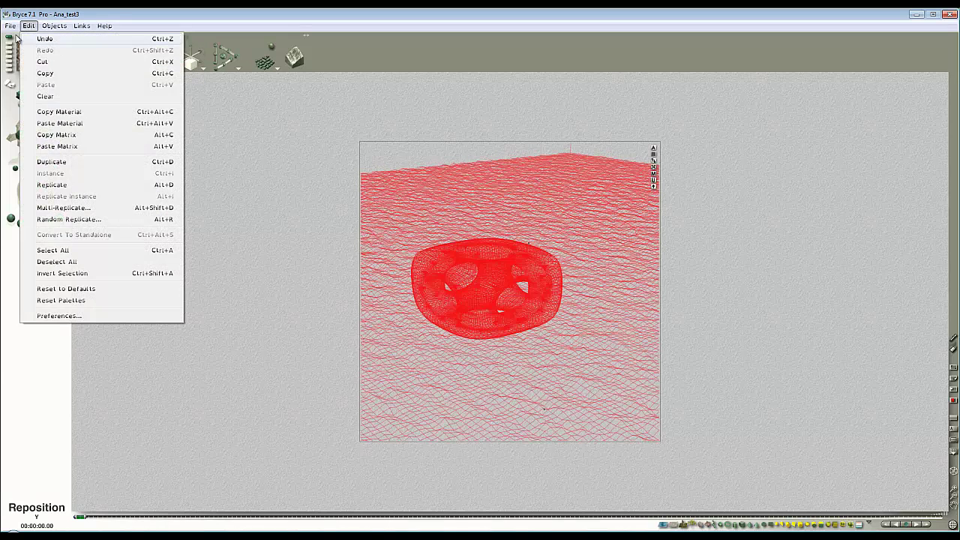
{"action": "mouse_move", "coordinate": [11, 26]}
{"action": "left_click", "coordinate": [45, 51]}
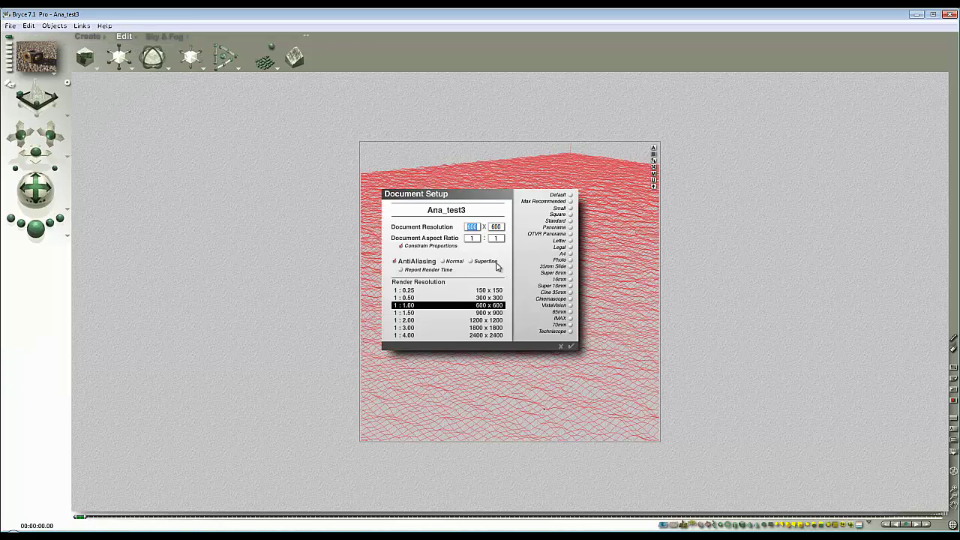
{"action": "left_click_drag", "start_coordinate": [477, 238], "coordinate": [464, 243]}
{"action": "type", "text": "2"}
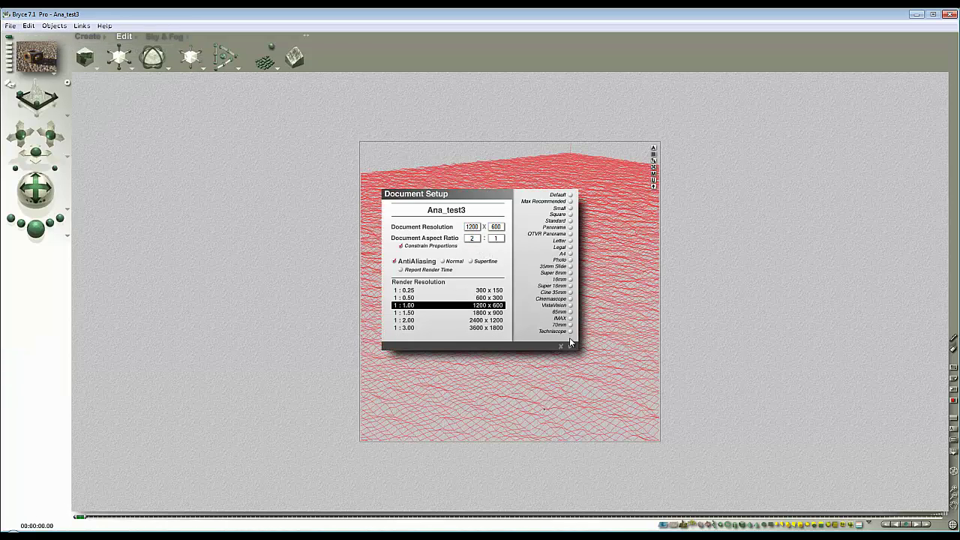
{"action": "left_click", "coordinate": [571, 342]}
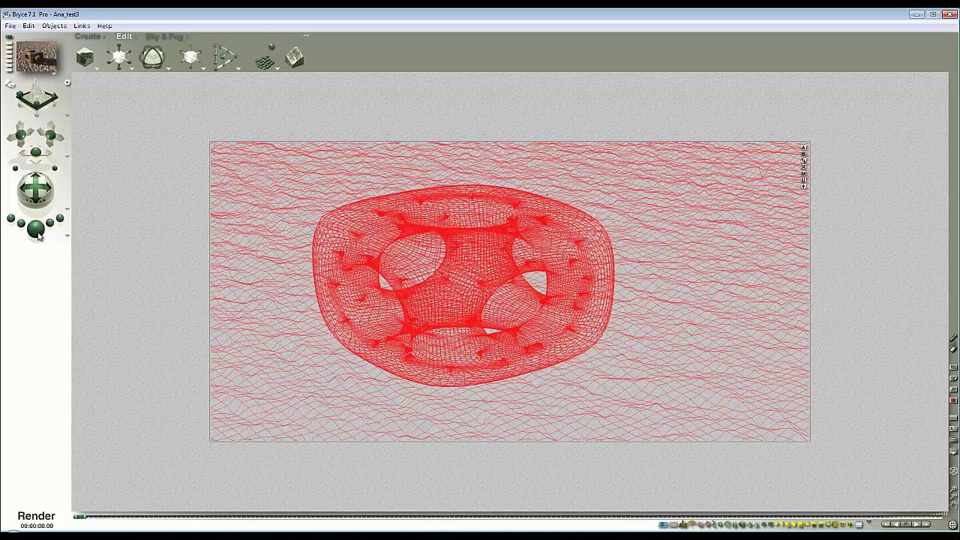
{"action": "left_click", "coordinate": [36, 228]}
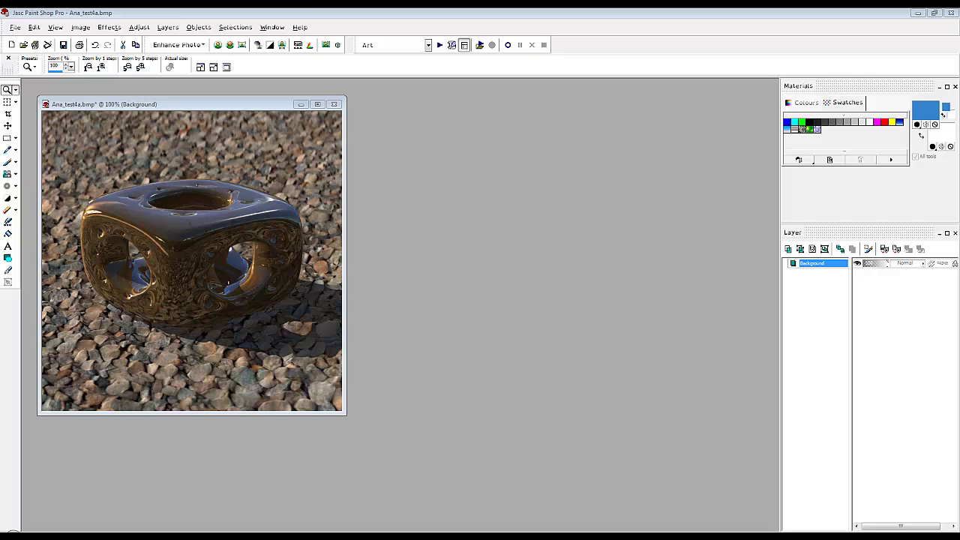
- Switch to Paint Shop Pro and position the Ana_test4b.bmp render over Ana_test4a.bmp for comparison
{"action": "left_click_drag", "start_coordinate": [562, 209], "coordinate": [455, 201]}
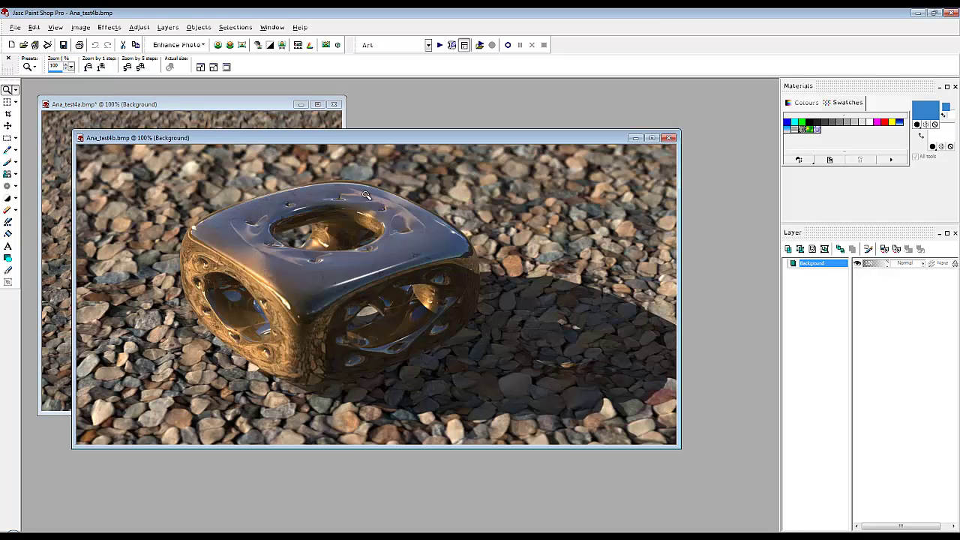
{"action": "left_click_drag", "start_coordinate": [366, 140], "coordinate": [398, 150]}
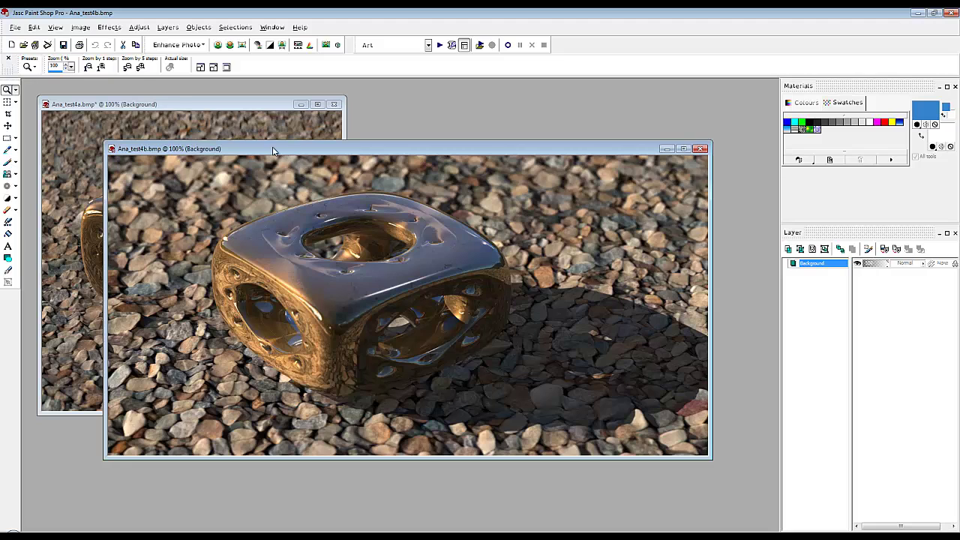
- Resize the Ana_test4b.bmp render to 600 x 600 pixels and move its window beside Ana_test4a.bmp
{"action": "left_click", "coordinate": [80, 27]}
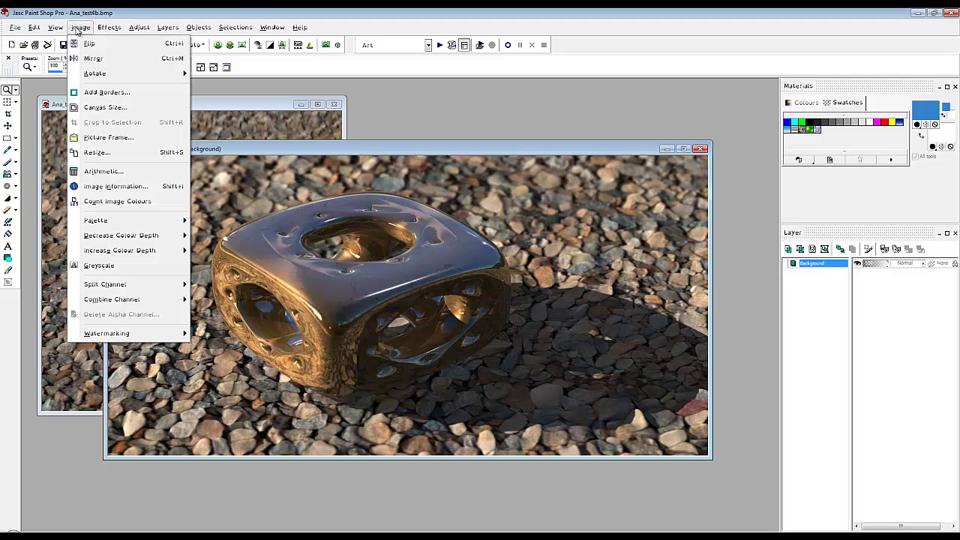
{"action": "left_click", "coordinate": [112, 153]}
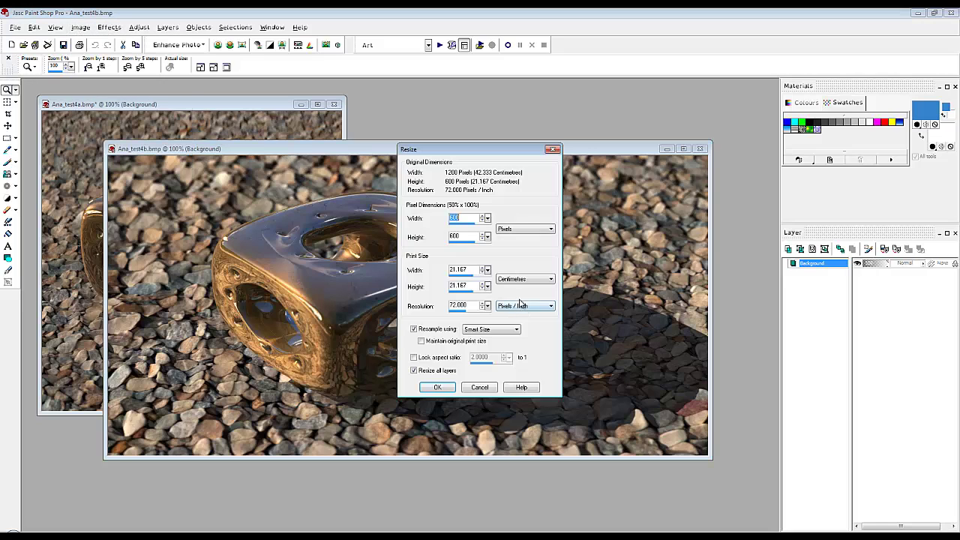
{"action": "left_click", "coordinate": [443, 387]}
{"action": "left_click_drag", "start_coordinate": [395, 146], "coordinate": [560, 106]}
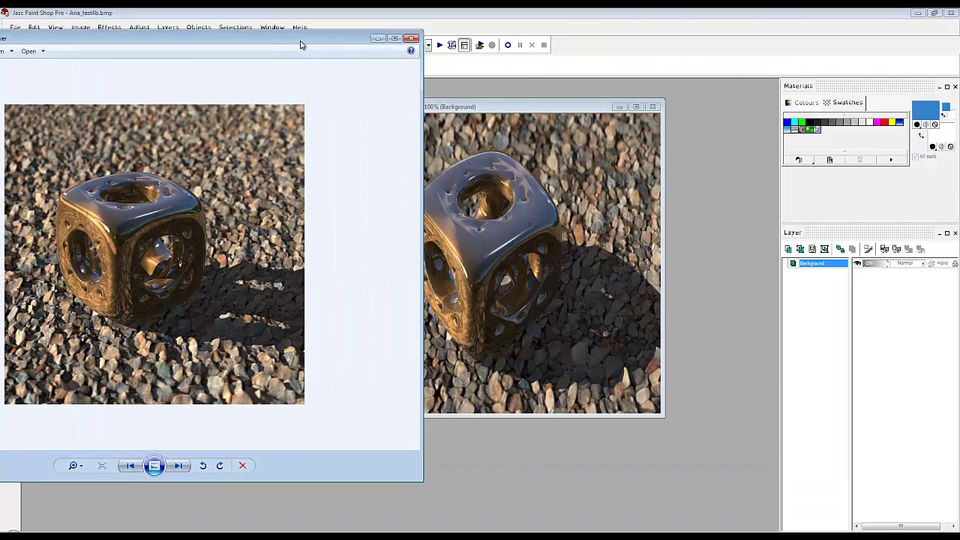
{"action": "mouse_move", "coordinate": [509, 100]}
{"action": "left_mouse_down"}
{"action": "mouse_move", "coordinate": [577, 108]}
{"action": "mouse_move", "coordinate": [580, 96]}
{"action": "left_mouse_up"}
- Close the photo viewer showing the original render and enlarge the Ana_test4b.bmp window around its image
{"action": "key", "text": "alt+Tab"}
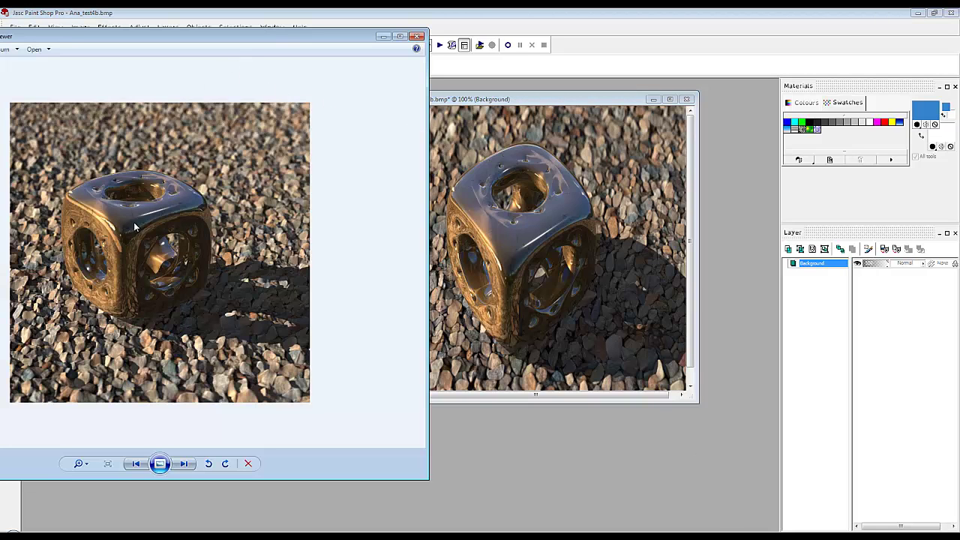
{"action": "left_click", "coordinate": [419, 37]}
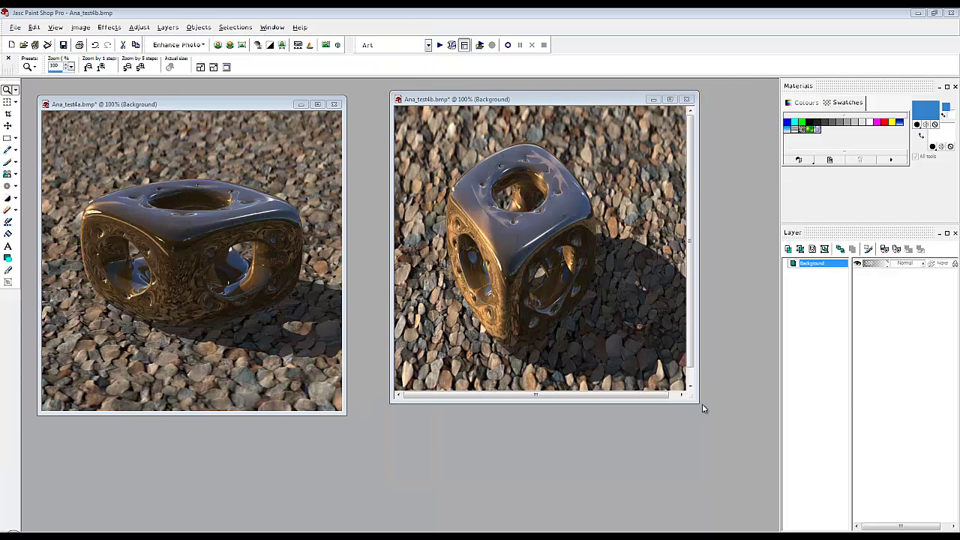
{"action": "left_click_drag", "start_coordinate": [692, 399], "coordinate": [733, 429]}
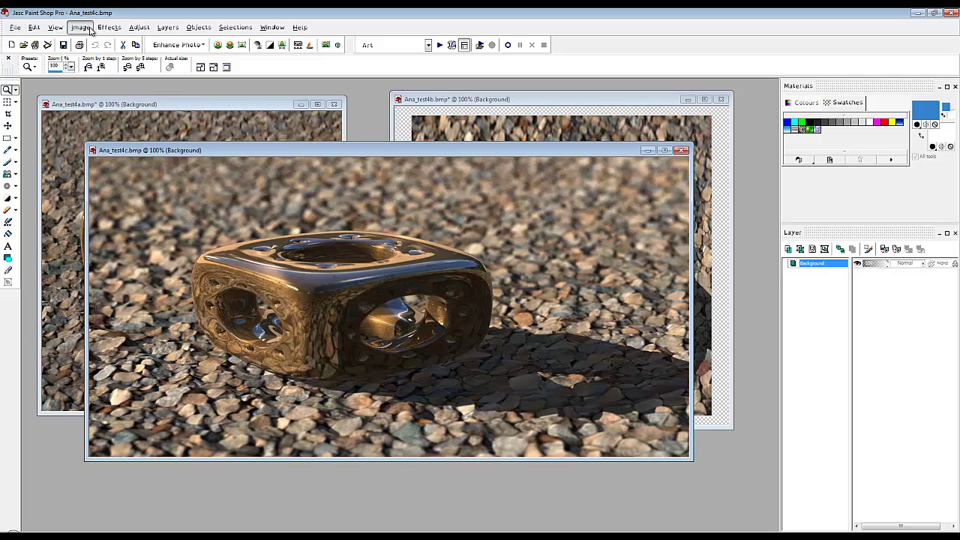
- Resize the Ana_test4c.bmp render to 600 x 600 pixels, compare it side by side with Ana_test3.bmp, and close Ana_test3.bmp
{"action": "left_click", "coordinate": [80, 27]}
{"action": "left_click", "coordinate": [98, 151]}
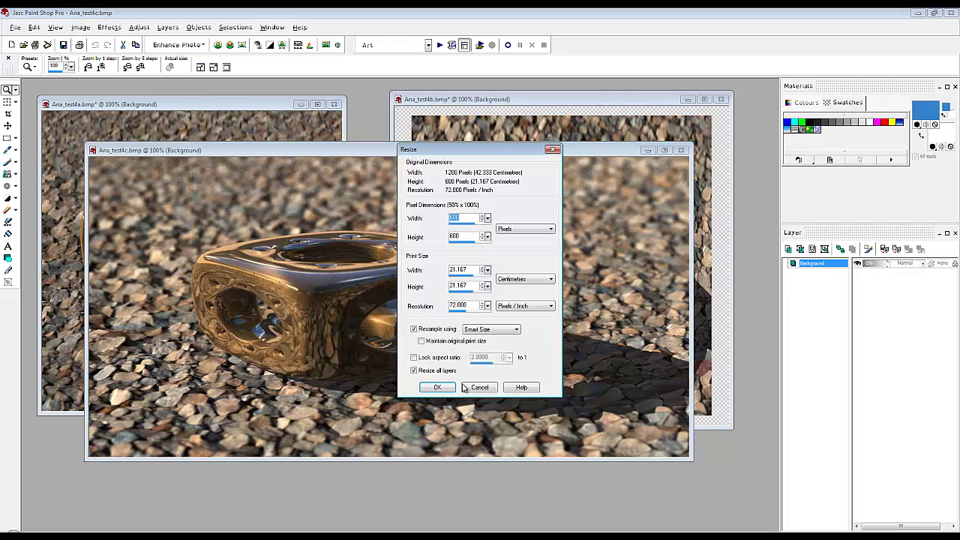
{"action": "left_click", "coordinate": [440, 388]}
{"action": "left_click_drag", "start_coordinate": [292, 154], "coordinate": [622, 139]}
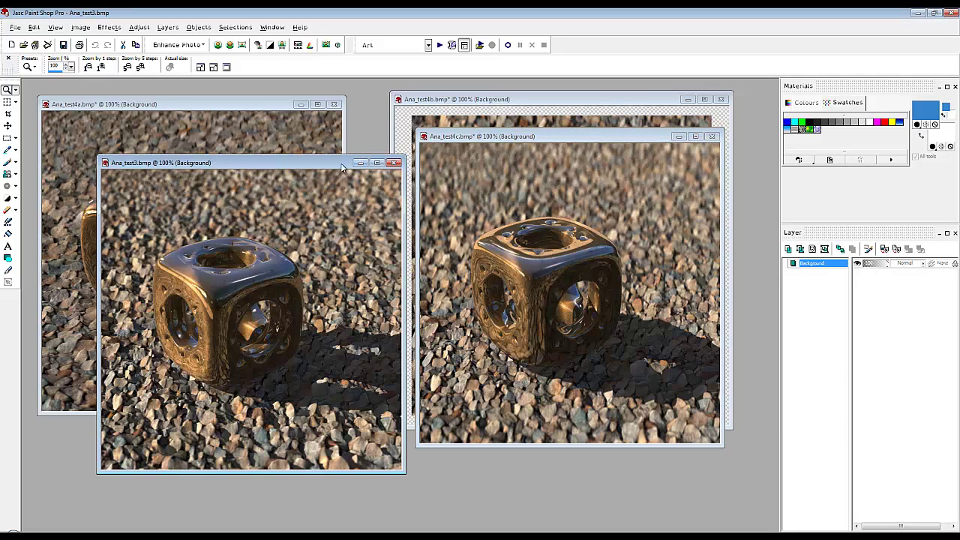
{"action": "left_click_drag", "start_coordinate": [342, 166], "coordinate": [345, 141]}
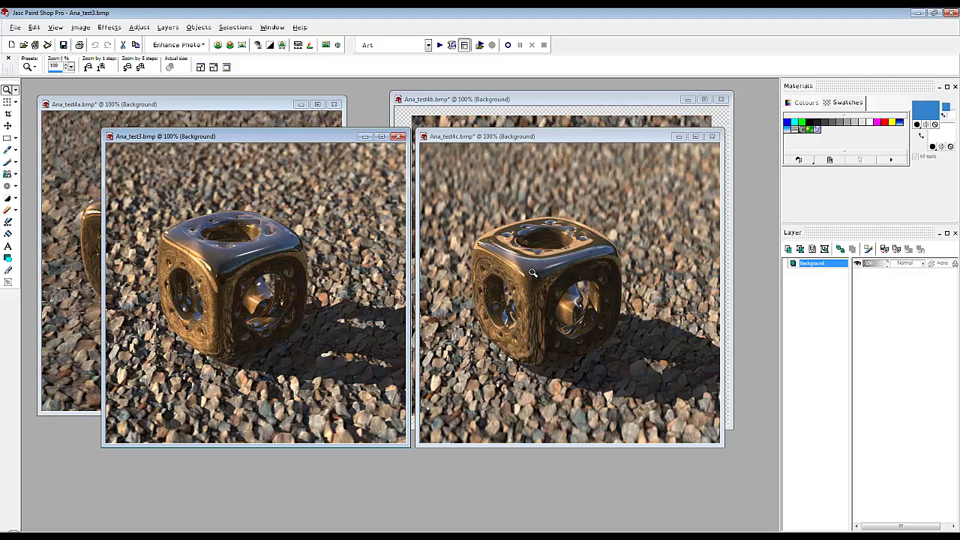
{"action": "left_click", "coordinate": [400, 137]}
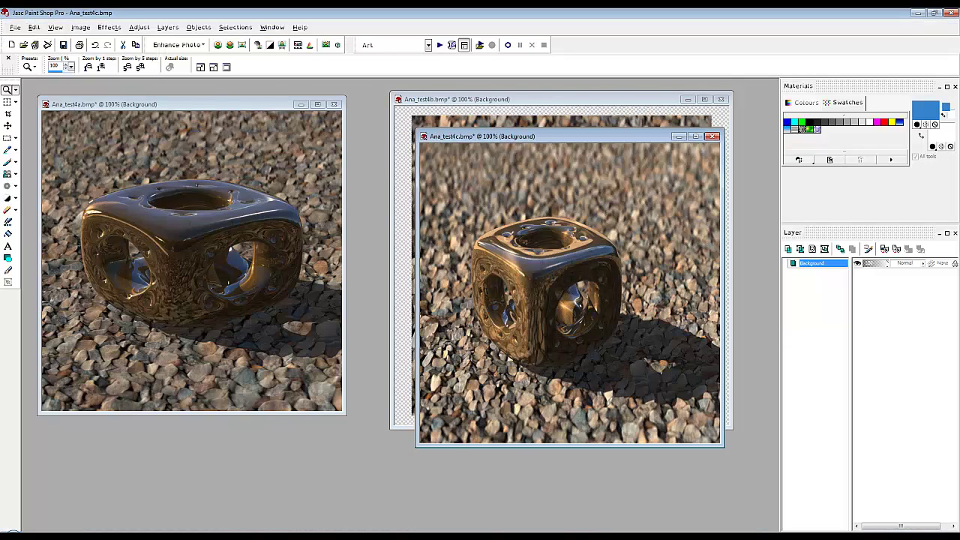
- Bring in the Ana_test4d.bmp render, resize it to 600 x 600 pixels and place it beside Ana_test4a.bmp
{"action": "left_click_drag", "start_coordinate": [959, 293], "coordinate": [352, 273]}
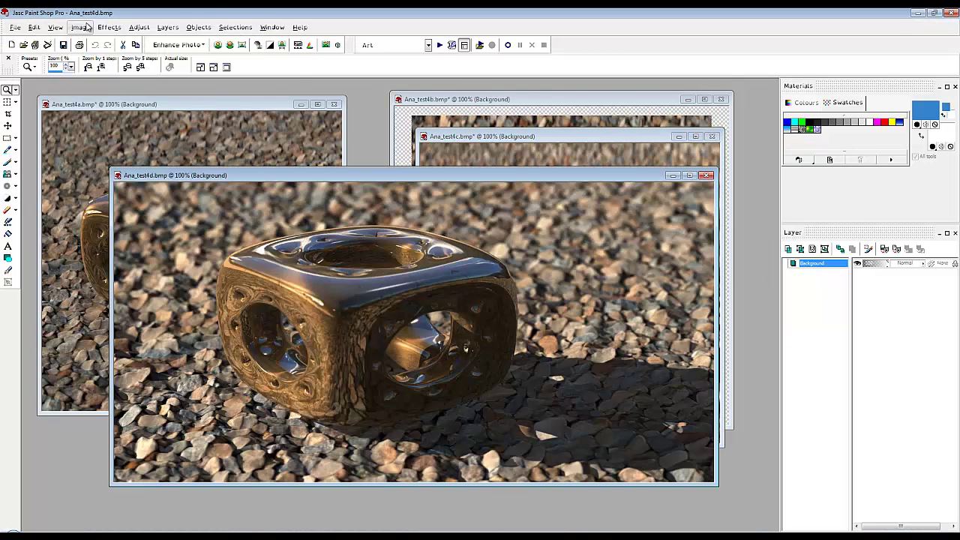
{"action": "left_click", "coordinate": [79, 27]}
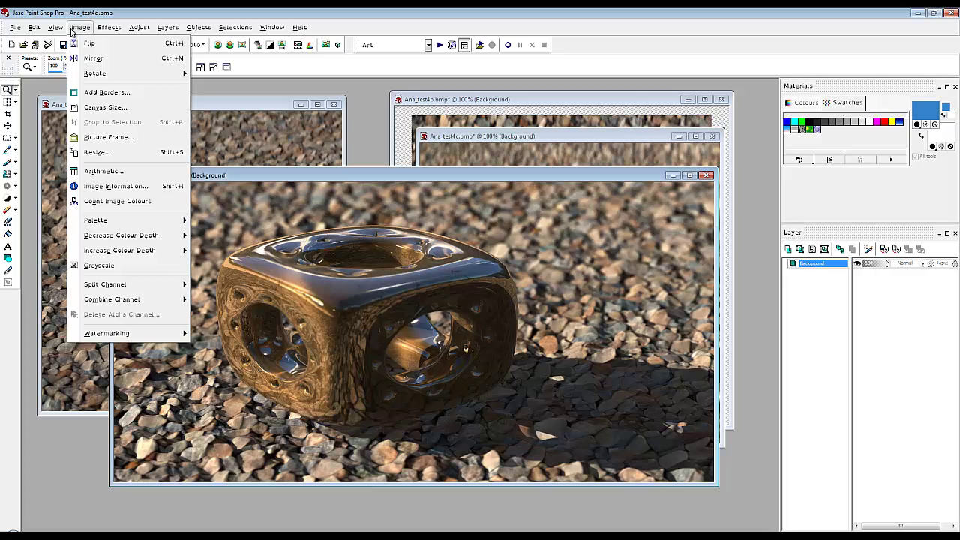
{"action": "left_click", "coordinate": [110, 154]}
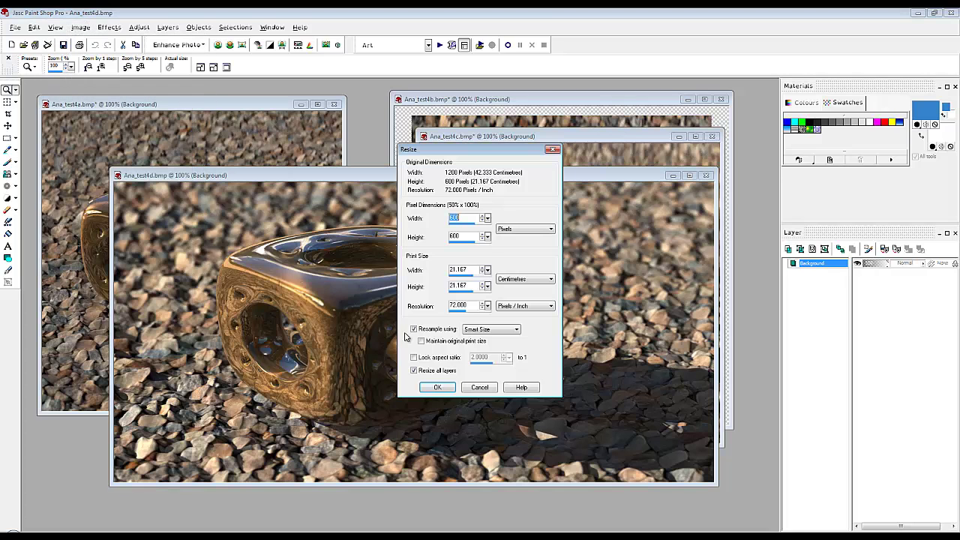
{"action": "left_click", "coordinate": [446, 390]}
{"action": "left_click_drag", "start_coordinate": [277, 180], "coordinate": [535, 102]}
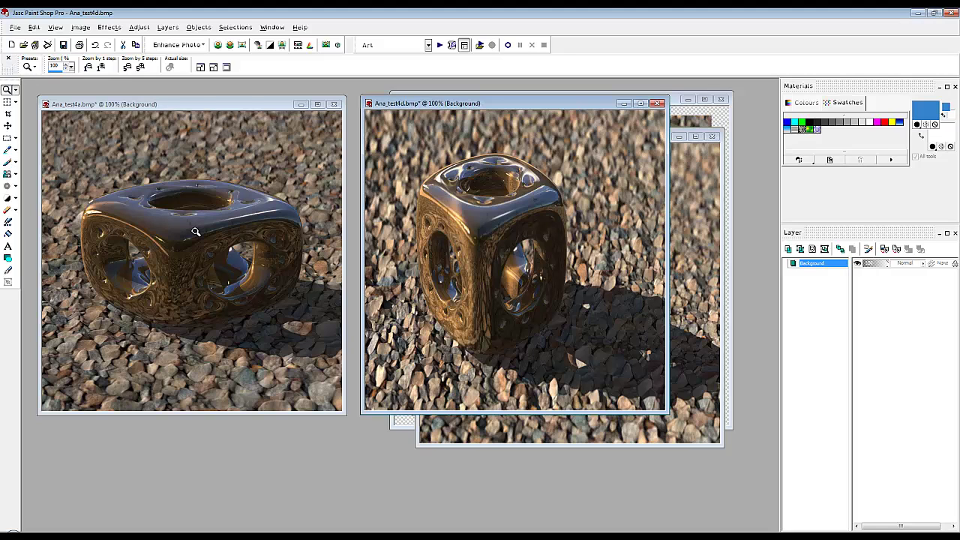
- Adjust the positions of the Ana_test4a.bmp and Ana_test4d.bmp windows to compare the two renders side by side
{"action": "left_click_drag", "start_coordinate": [264, 106], "coordinate": [270, 108]}
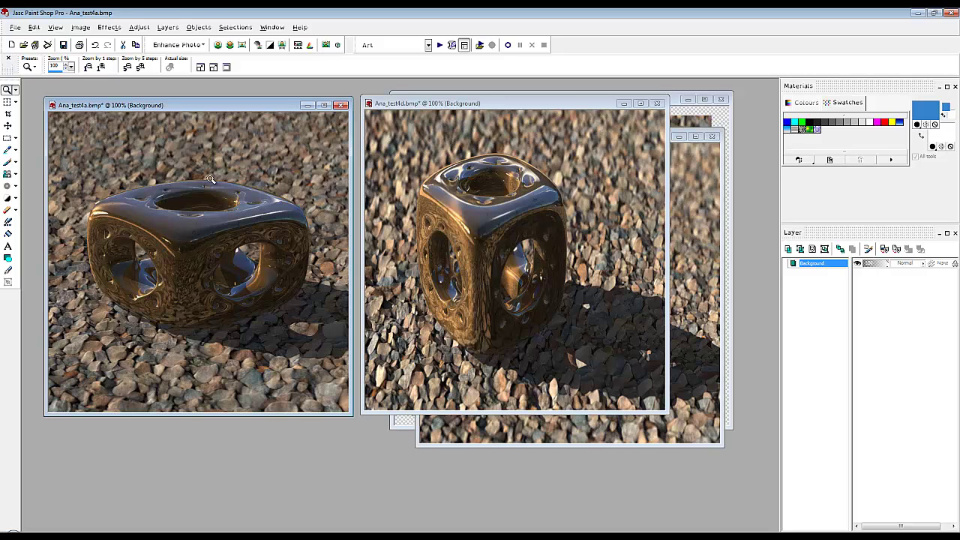
{"action": "left_click_drag", "start_coordinate": [210, 109], "coordinate": [207, 104]}
{"action": "left_click_drag", "start_coordinate": [508, 107], "coordinate": [508, 132]}
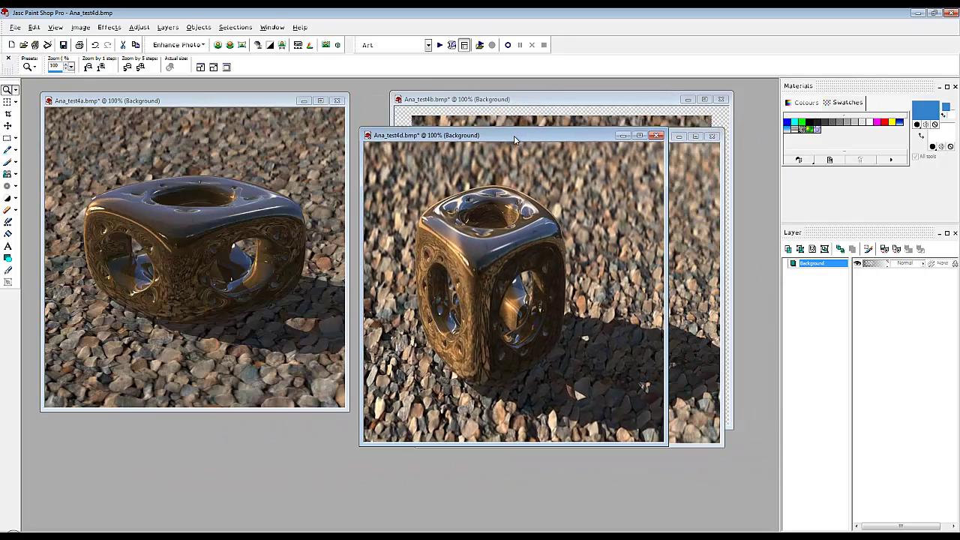
- View Ana_test4b.bmp maximised, restore its window, and rearrange the four render windows for comparison
{"action": "left_click", "coordinate": [705, 101]}
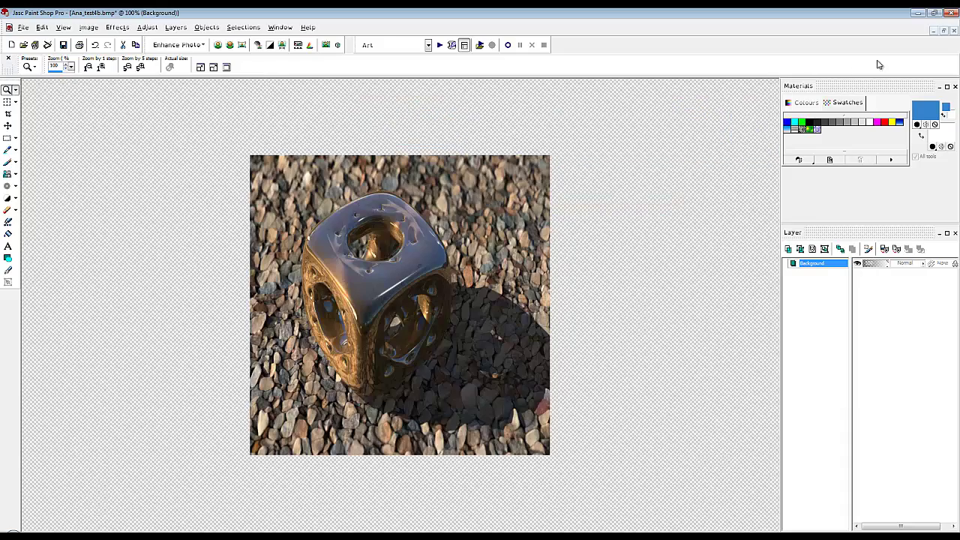
{"action": "left_click", "coordinate": [945, 31]}
{"action": "left_click_drag", "start_coordinate": [546, 102], "coordinate": [244, 135]}
{"action": "left_click_drag", "start_coordinate": [523, 139], "coordinate": [541, 183]}
{"action": "left_click_drag", "start_coordinate": [580, 136], "coordinate": [591, 102]}
{"action": "left_click_drag", "start_coordinate": [335, 146], "coordinate": [420, 151]}
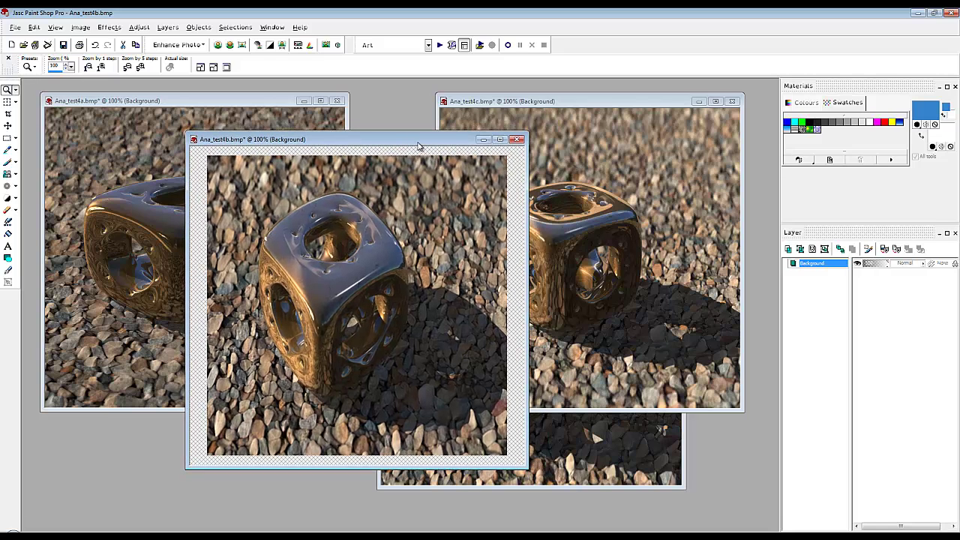
{"action": "left_click_drag", "start_coordinate": [427, 144], "coordinate": [444, 131]}
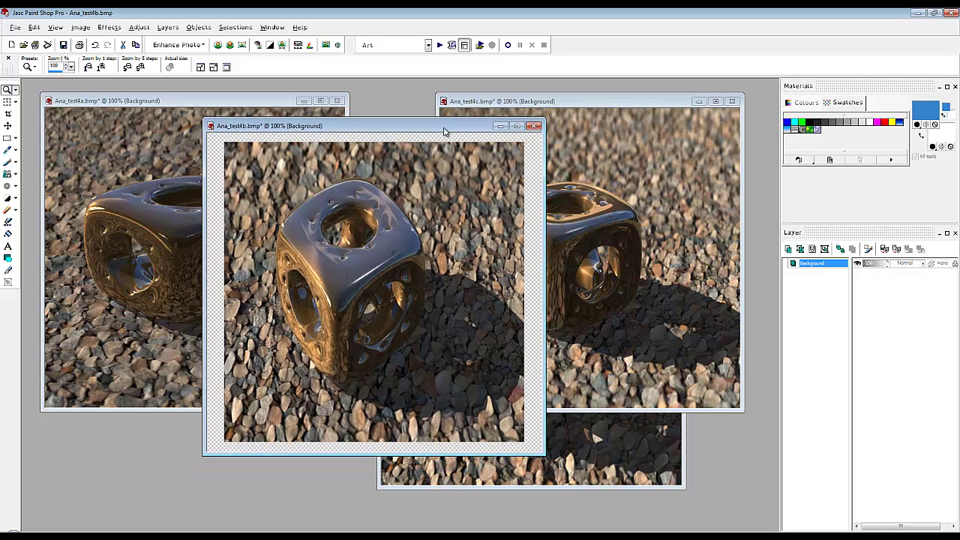
{"action": "left_click_drag", "start_coordinate": [232, 105], "coordinate": [556, 92]}
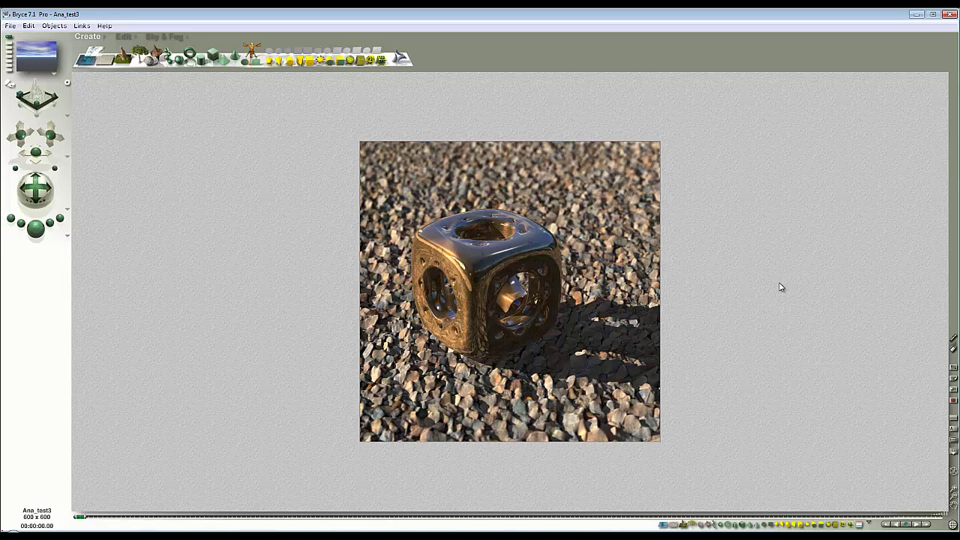
- Switch to the Ana_test3 scene in Bryce, set the resize mode to Camera Space, and group the terrain with the mesh object
{"action": "left_click", "coordinate": [123, 36]}
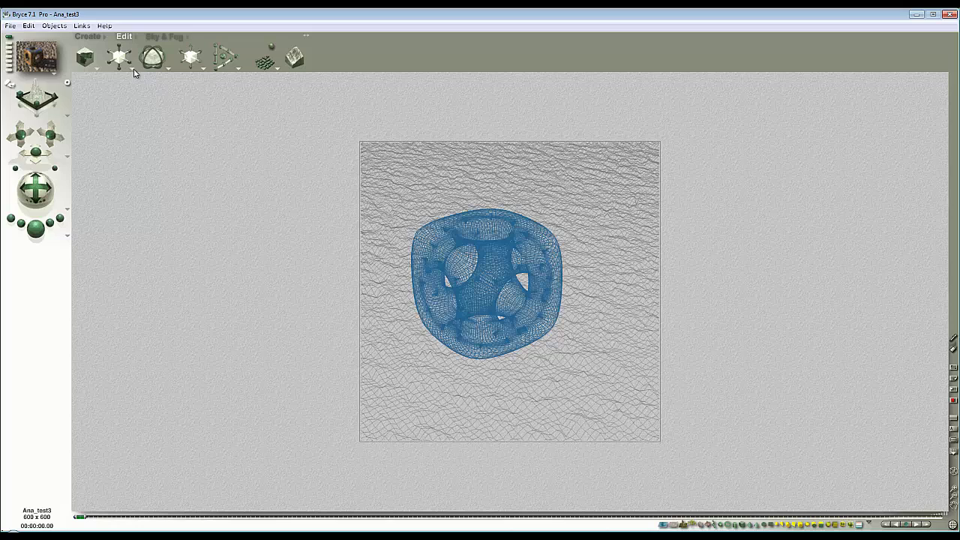
{"action": "left_click", "coordinate": [135, 71]}
{"action": "left_click", "coordinate": [150, 103]}
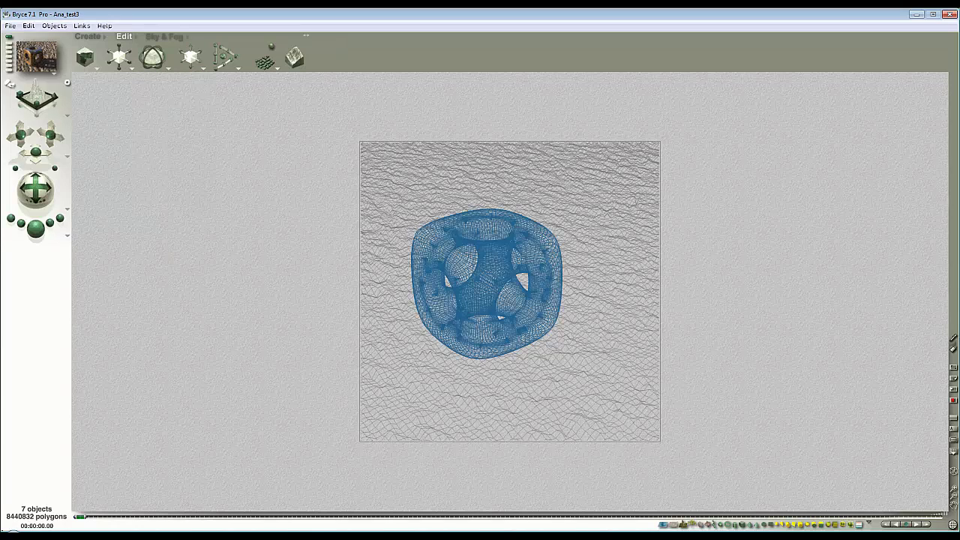
{"action": "left_click", "coordinate": [872, 526]}
{"action": "left_click", "coordinate": [890, 489]}
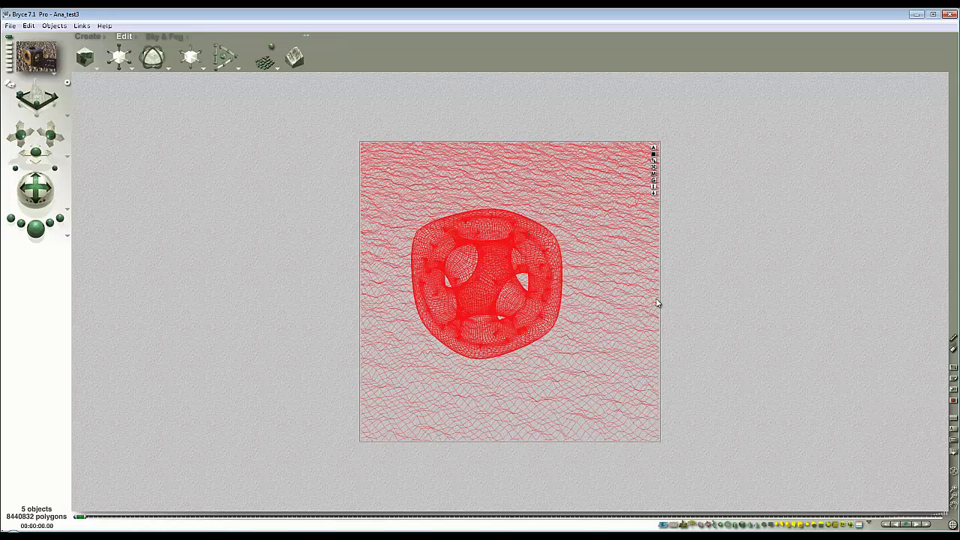
{"action": "left_click", "coordinate": [654, 180]}
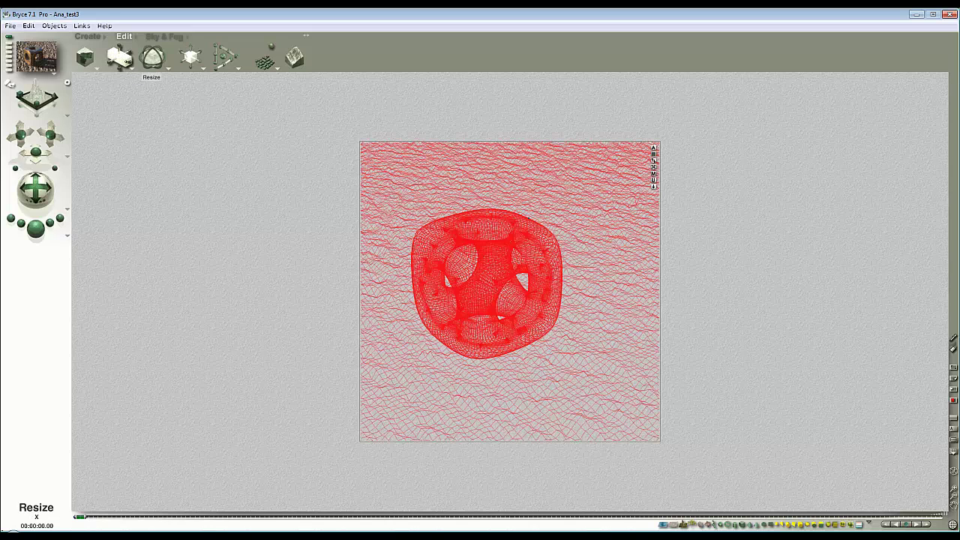
- Stretch the group along the X axis in camera space and reposition it along X so the mesh object sits mid-frame
{"action": "left_click_drag", "start_coordinate": [129, 62], "coordinate": [144, 61]}
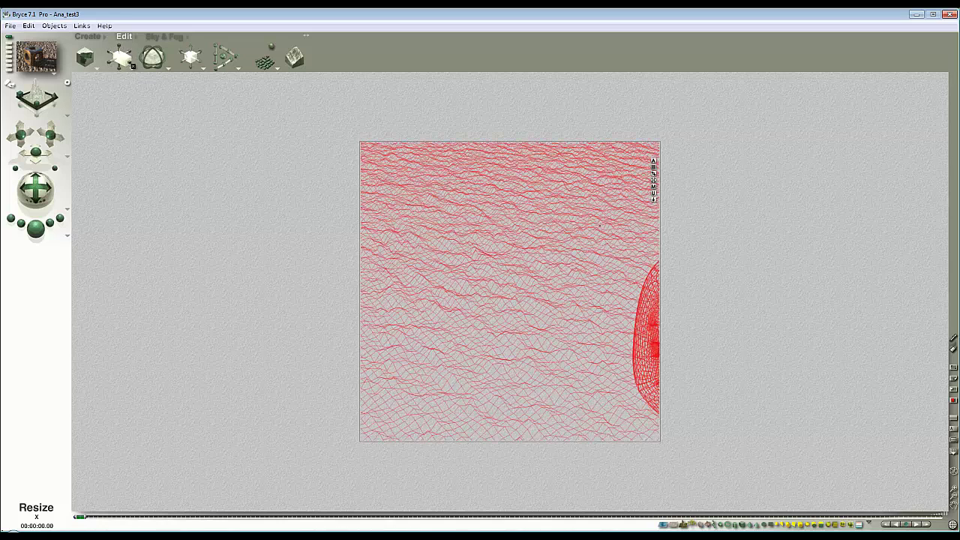
{"action": "key", "text": "ctrl+z"}
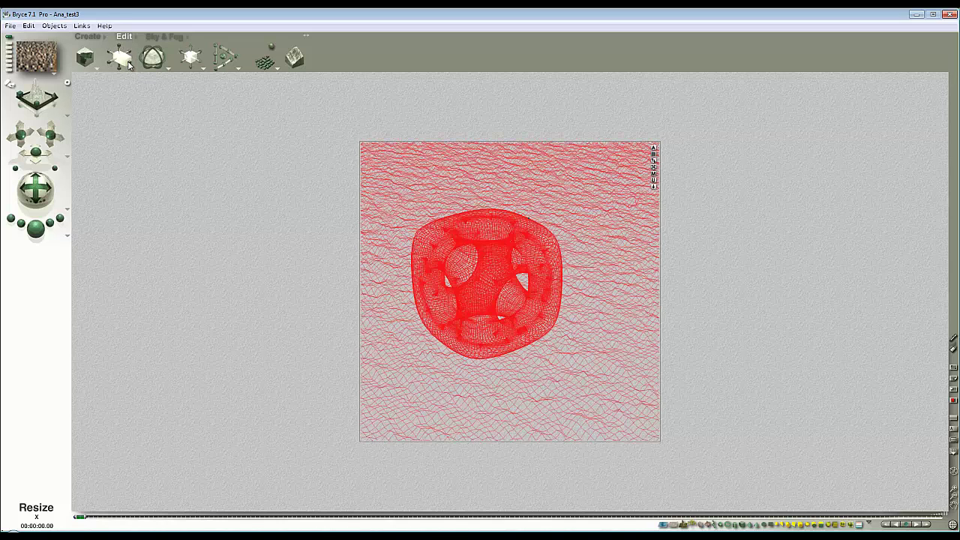
{"action": "left_click_drag", "start_coordinate": [126, 62], "coordinate": [127, 63]}
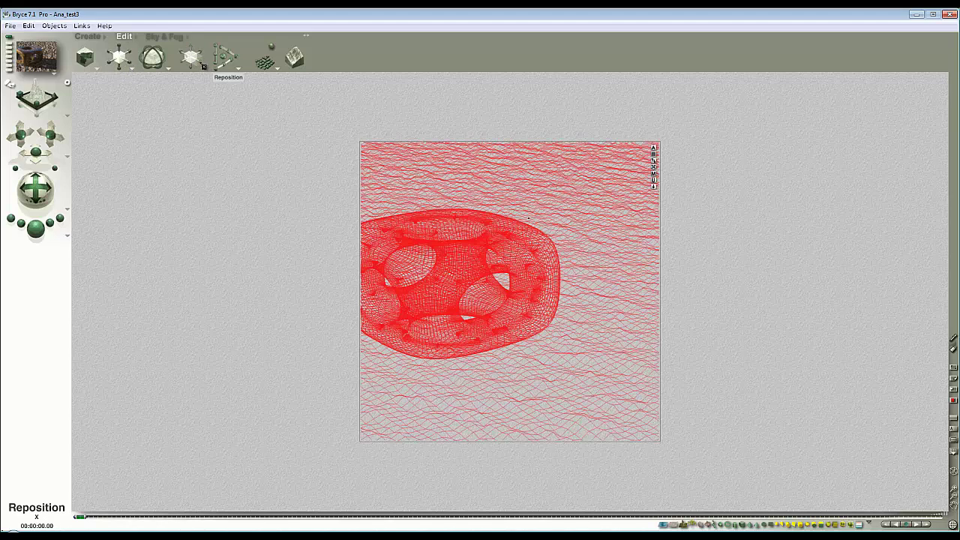
{"action": "mouse_move", "coordinate": [199, 62]}
{"action": "left_mouse_down"}
{"action": "mouse_move", "coordinate": [217, 62]}
{"action": "mouse_move", "coordinate": [198, 62]}
{"action": "left_mouse_up"}
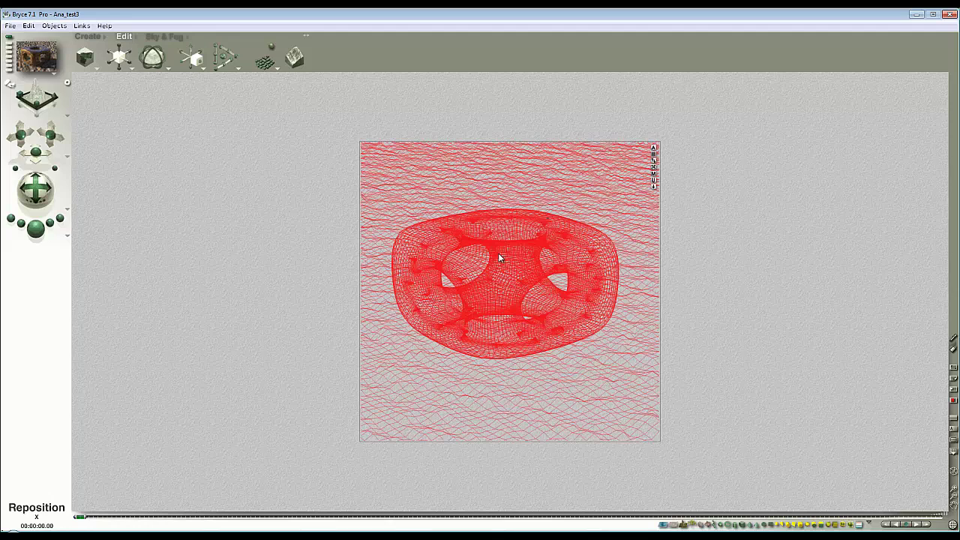
- Set the document aspect ratio to 2:1 and move the camera back until the whole mesh object fits in the frame
{"action": "left_click", "coordinate": [10, 25]}
{"action": "left_click", "coordinate": [30, 40]}
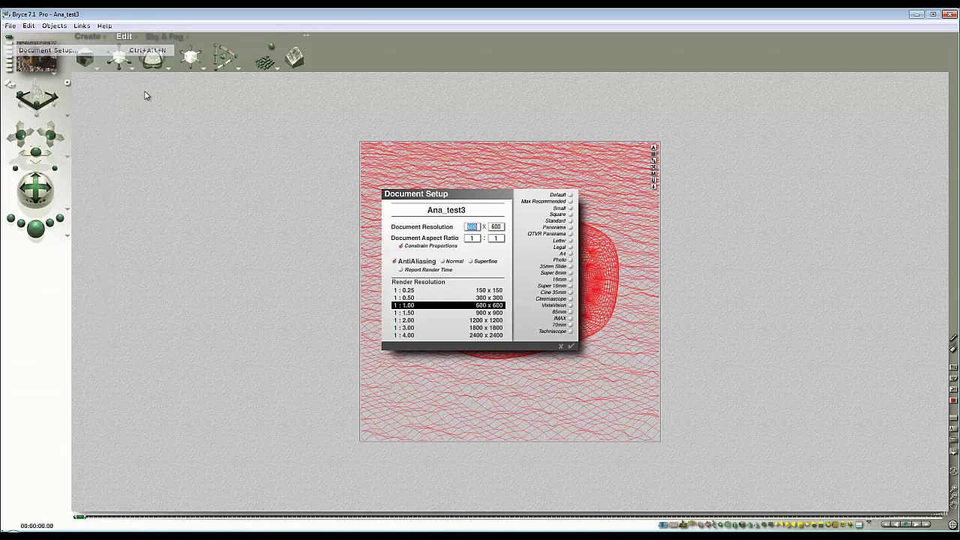
{"action": "double_click", "coordinate": [473, 238]}
{"action": "type", "text": "2"}
{"action": "left_click", "coordinate": [572, 346]}
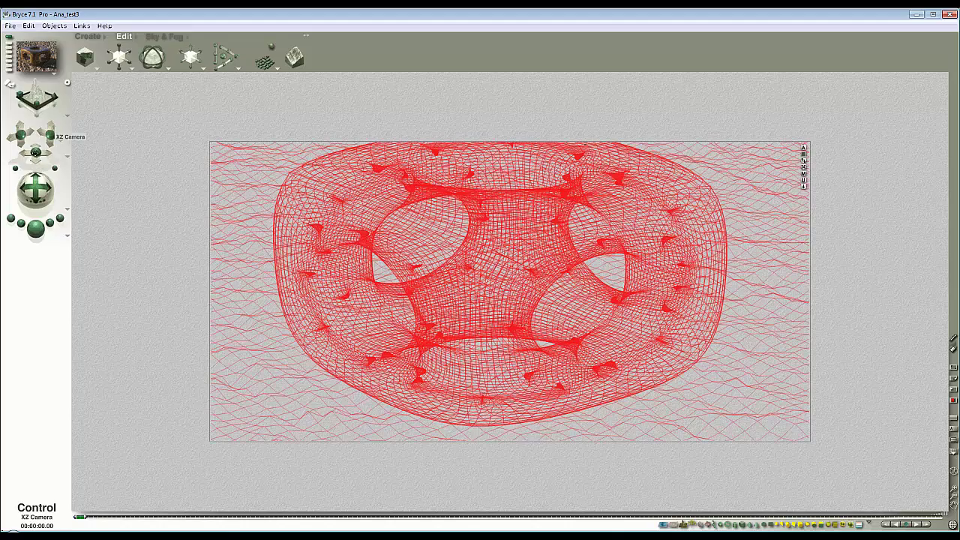
{"action": "left_click_drag", "start_coordinate": [36, 153], "coordinate": [35, 155]}
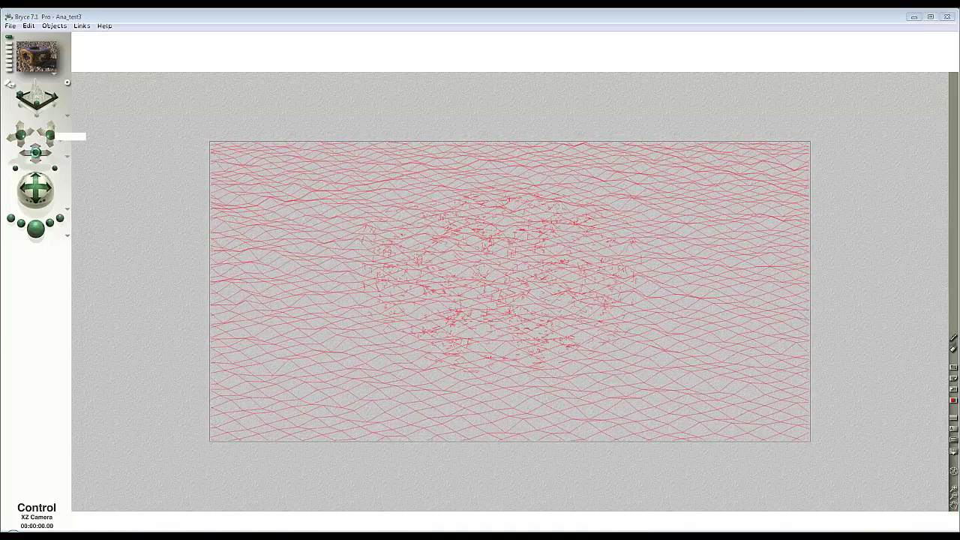
- Select the cube1_cube1_default_1 mesh and set the render's depth-of-field focal length to the current selection
{"action": "left_click", "coordinate": [537, 271], "text": "ctrl"}
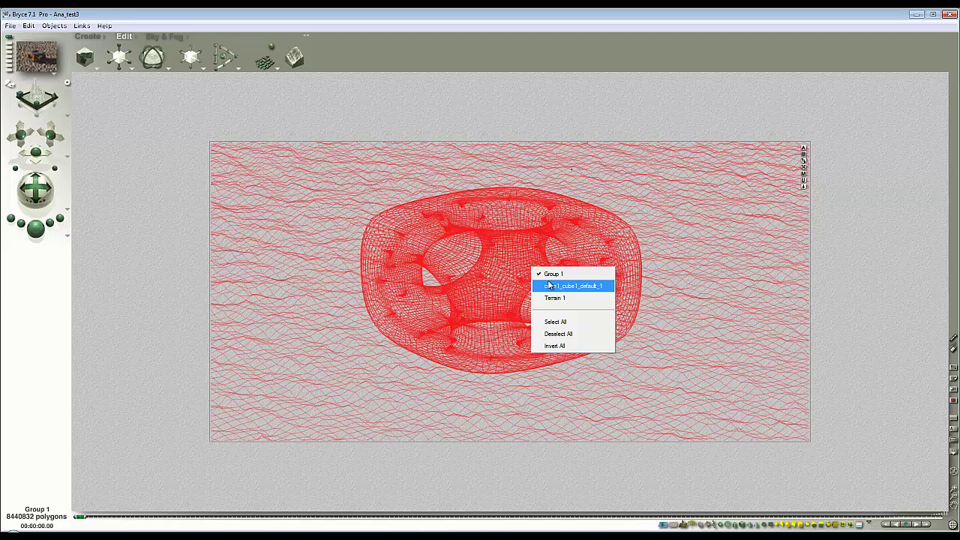
{"action": "left_click", "coordinate": [550, 285]}
{"action": "left_click", "coordinate": [67, 234]}
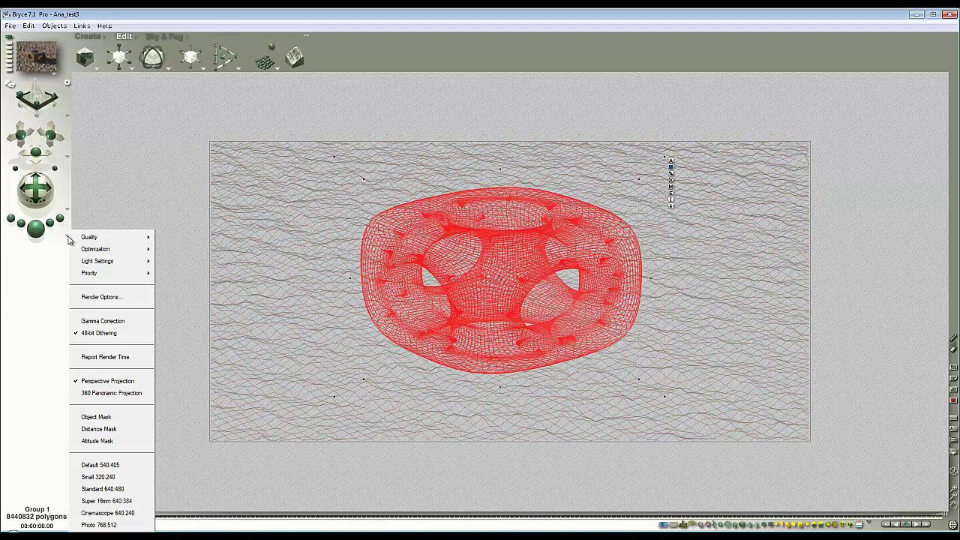
{"action": "left_click", "coordinate": [102, 299]}
{"action": "left_click", "coordinate": [363, 338]}
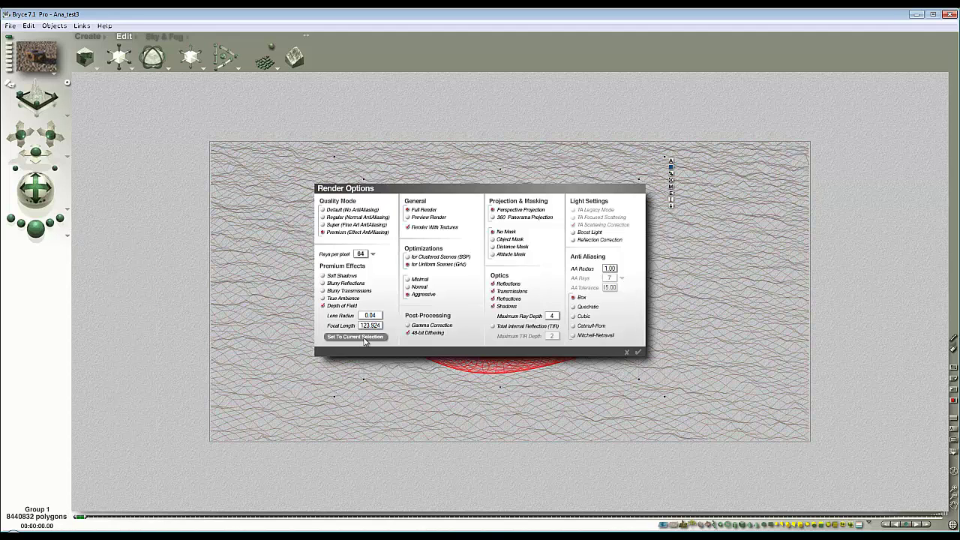
{"action": "left_click", "coordinate": [638, 356]}
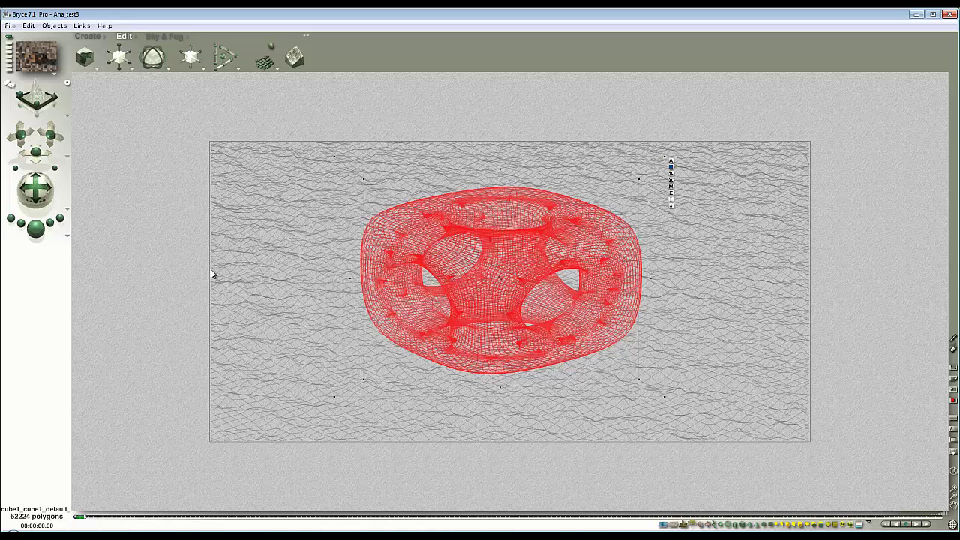
- Render the scene, switch to Paint Shop Pro, and resize the Ana_test4e.bmp render to a square image
{"action": "left_click", "coordinate": [41, 231]}
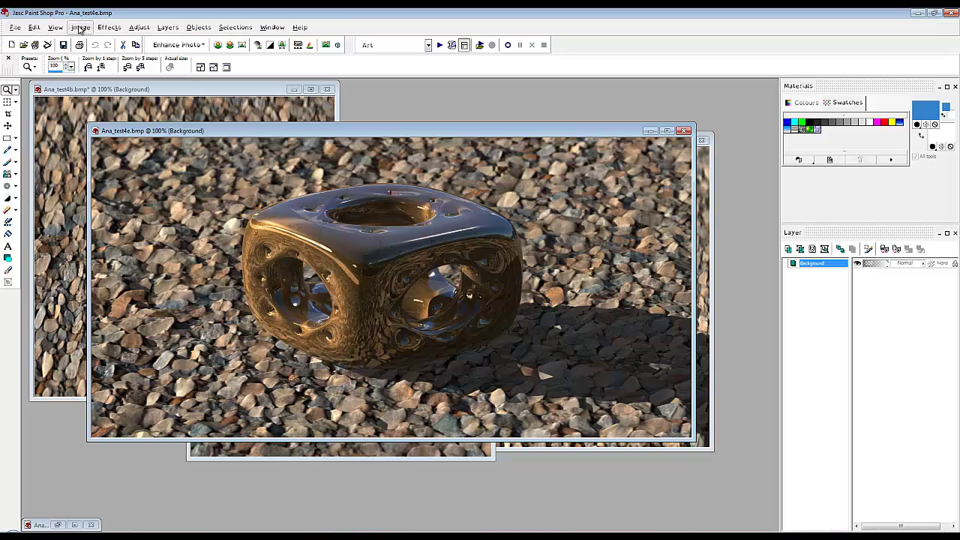
{"action": "left_click", "coordinate": [81, 27]}
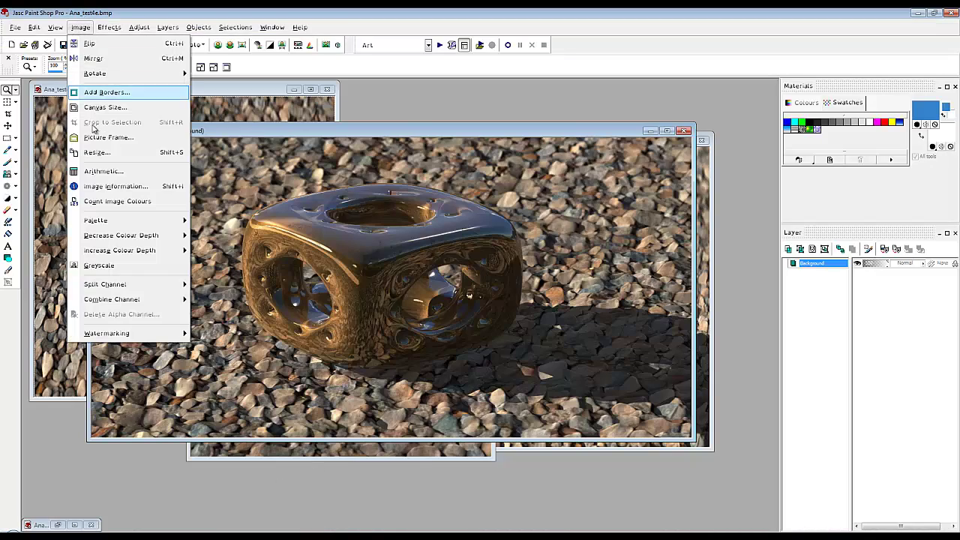
{"action": "left_click", "coordinate": [96, 152]}
{"action": "left_click", "coordinate": [438, 387]}
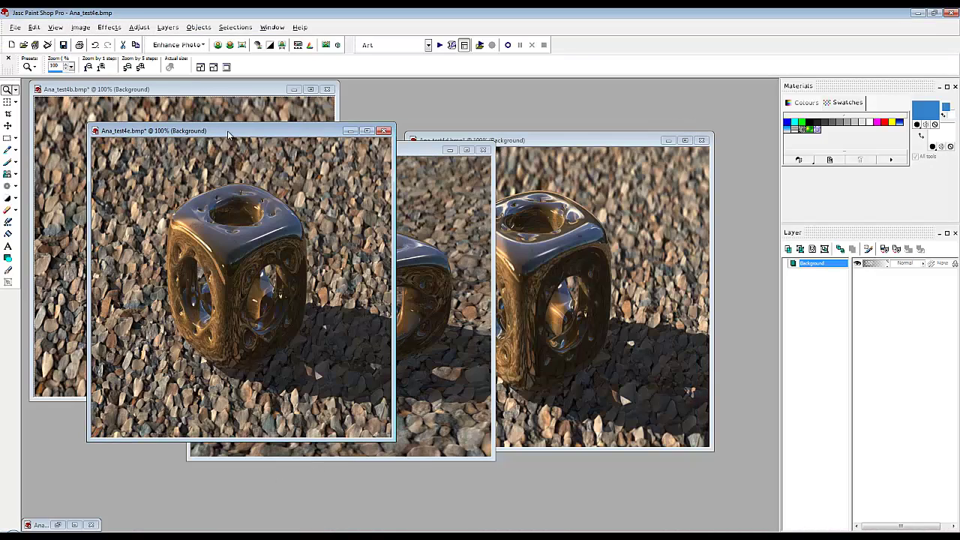
- Arrange the Ana_test4e.bmp and Ana_test4d.bmp windows side by side to compare the two renders
{"action": "left_click_drag", "start_coordinate": [244, 134], "coordinate": [313, 139]}
{"action": "left_click_drag", "start_coordinate": [558, 136], "coordinate": [608, 148]}
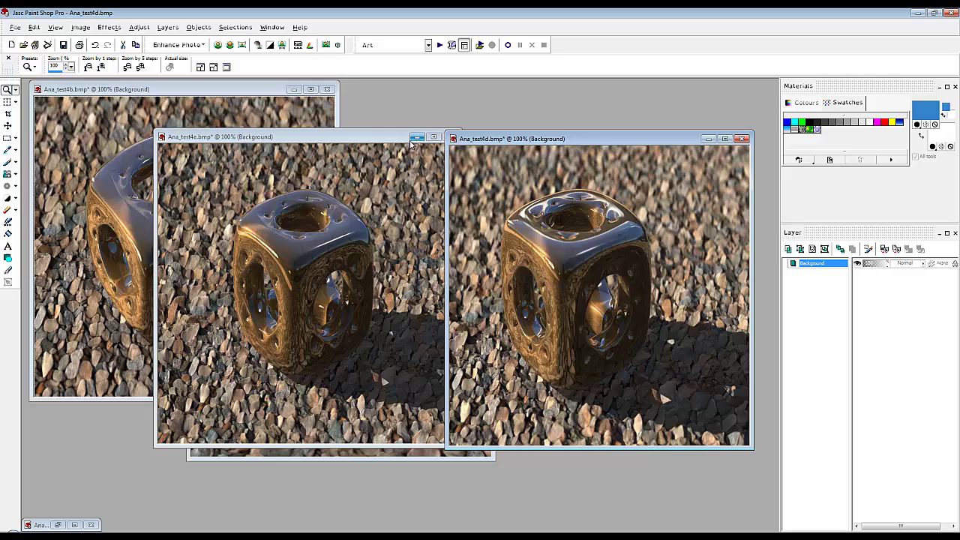
{"action": "left_click_drag", "start_coordinate": [375, 139], "coordinate": [343, 127]}
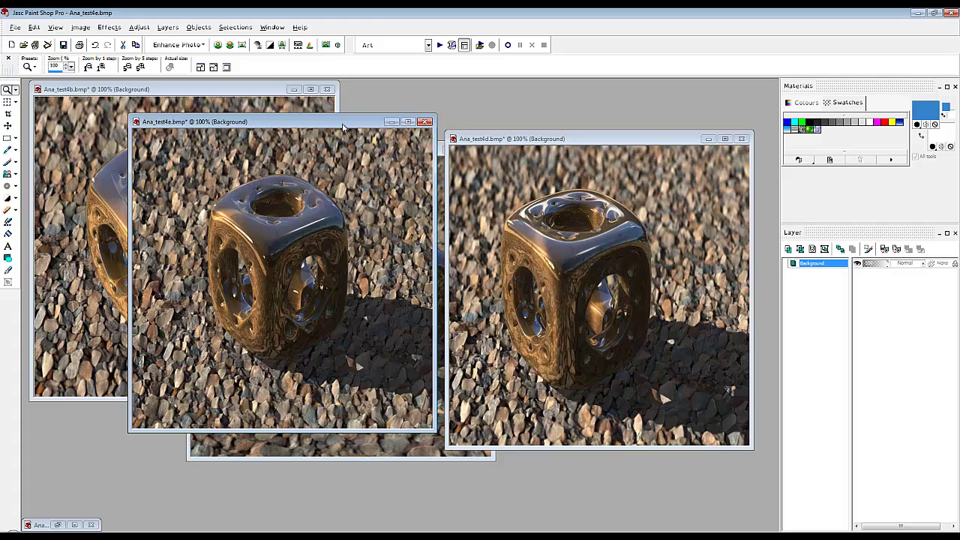
{"action": "left_click_drag", "start_coordinate": [342, 127], "coordinate": [326, 126]}
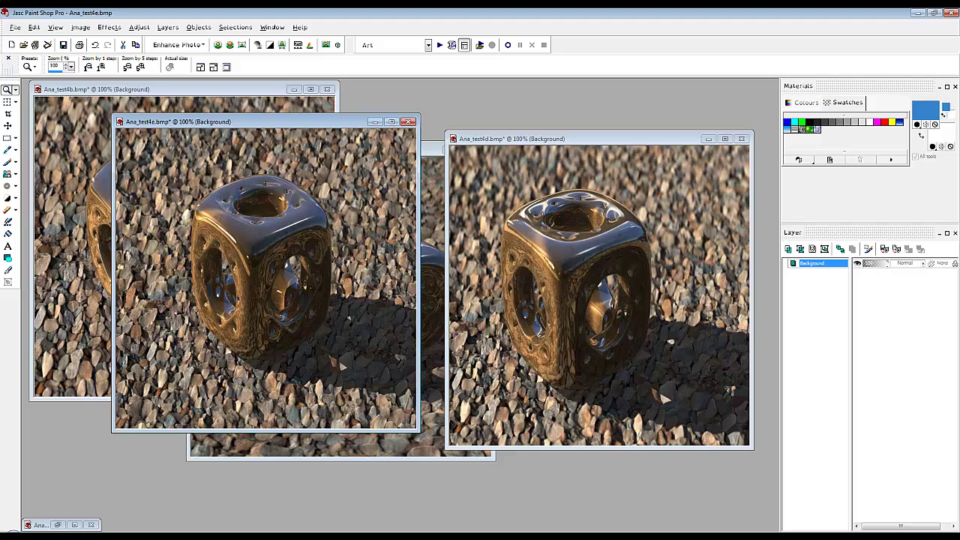
- Switch to Bryce and examine the stretched mesh and terrain in the camera, front and top views
{"action": "key", "text": "alt+Tab"}
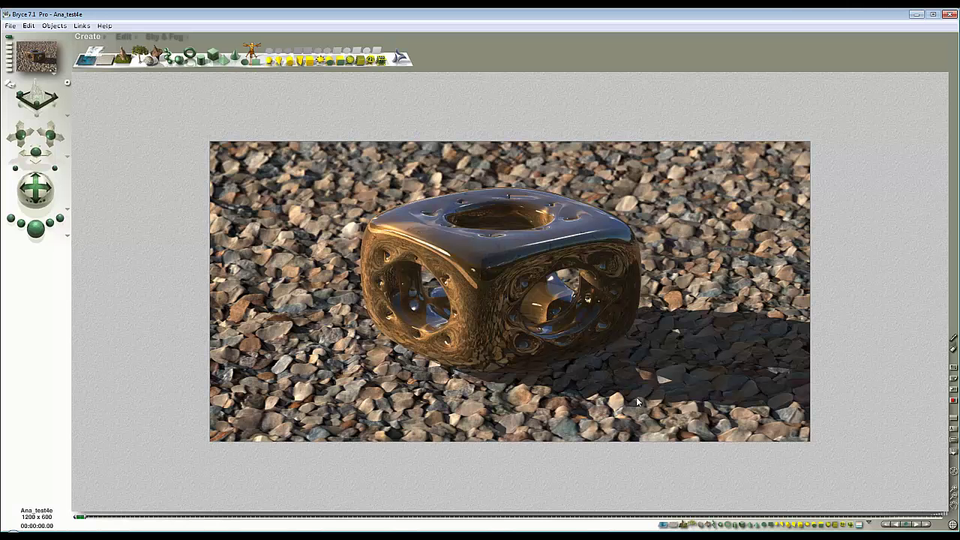
{"action": "key", "text": "3"}
{"action": "key", "text": "2"}
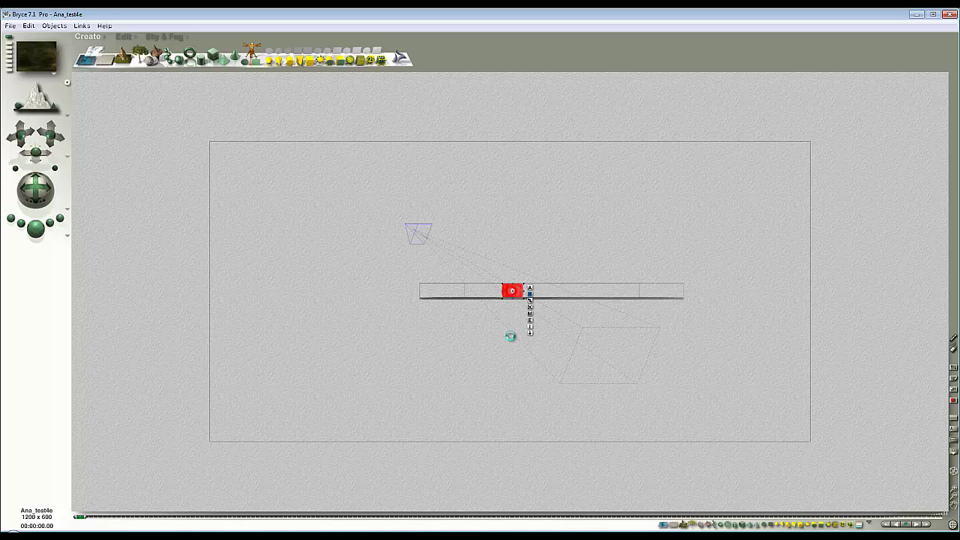
{"action": "key", "text": "3"}
{"action": "key", "text": "1"}
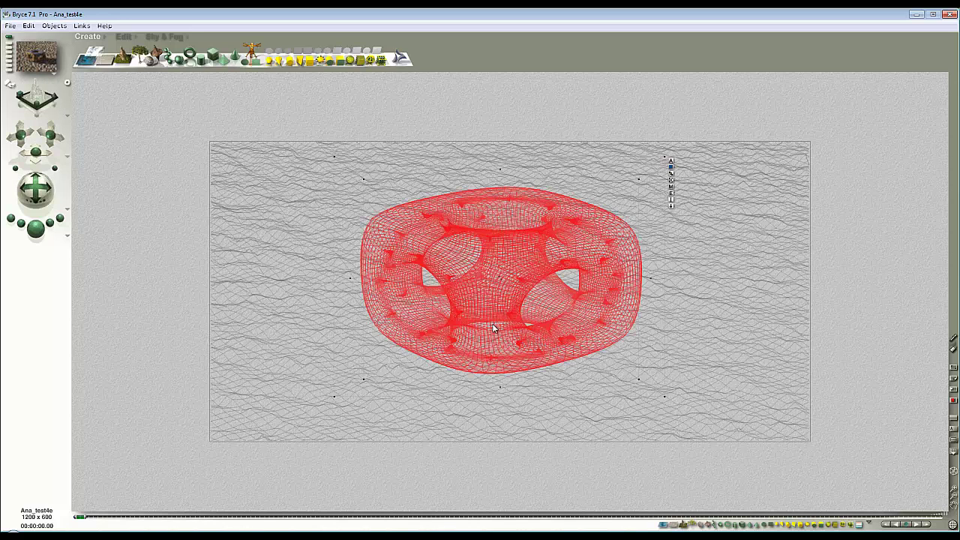
{"action": "left_click", "coordinate": [124, 36]}
{"action": "left_click_drag", "start_coordinate": [130, 68], "coordinate": [110, 93]}
{"action": "key", "text": "3"}
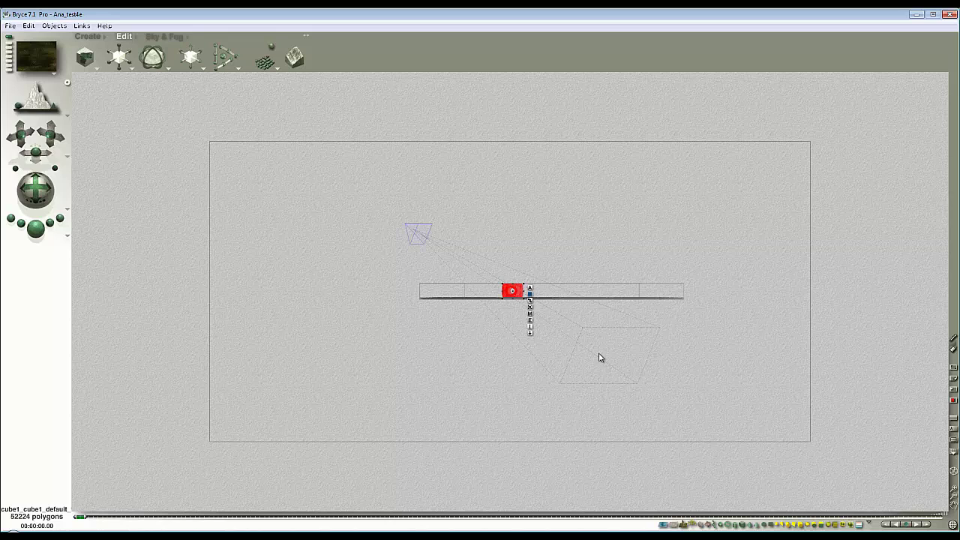
{"action": "key", "text": "3"}
{"action": "key", "text": "5"}
{"action": "key", "text": "1"}
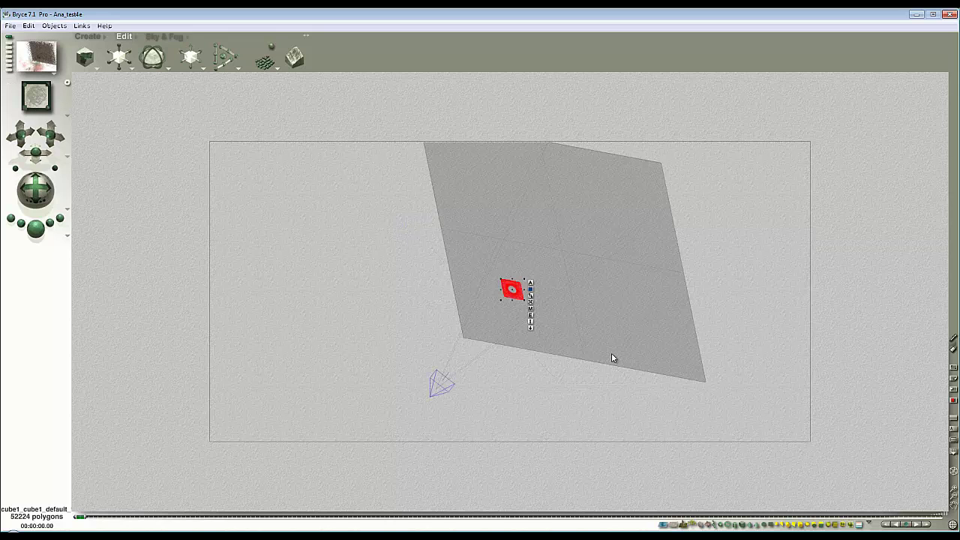
{"action": "key", "text": "3"}
{"action": "key", "text": "5"}
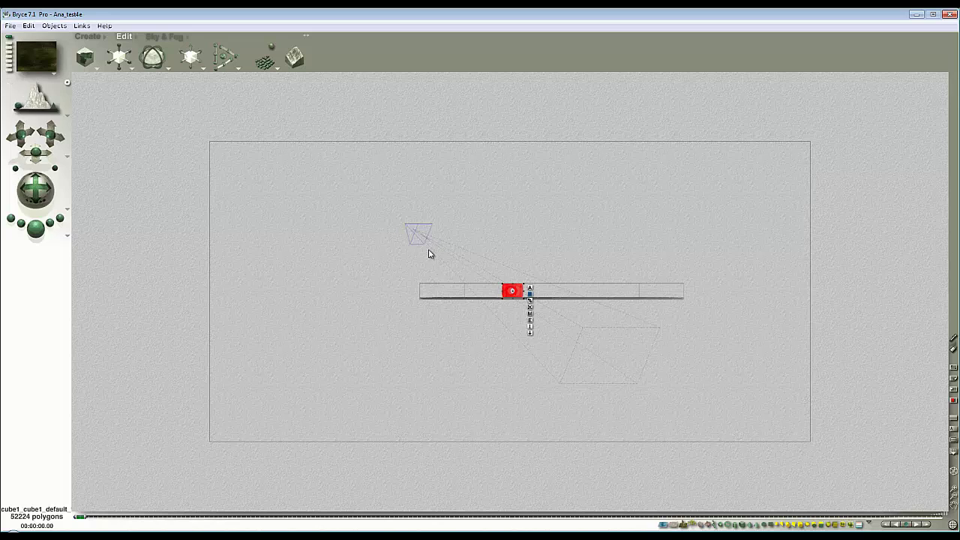
{"action": "key", "text": "2"}
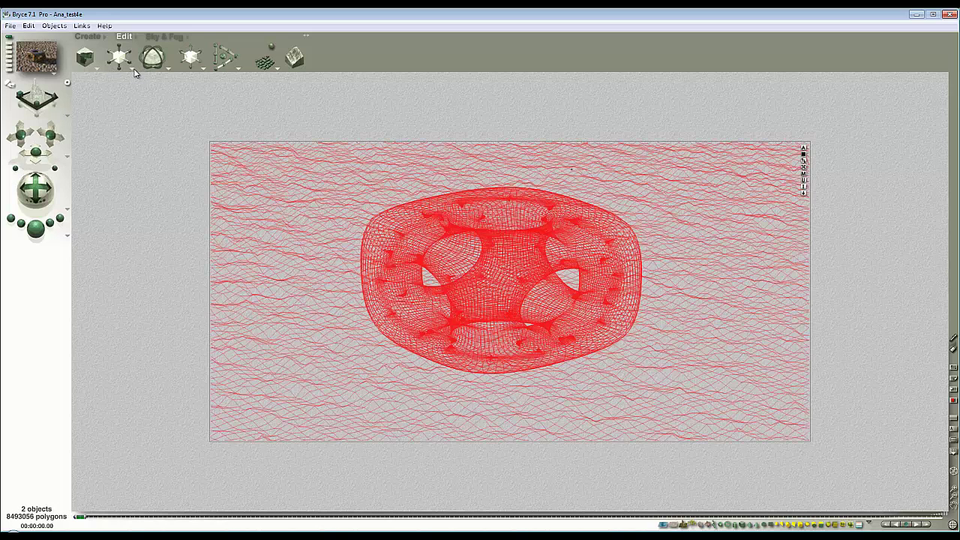
- Squash the selected terrain and mesh along the X axis in camera space and check their shape in the front and top views
{"action": "left_click", "coordinate": [133, 70]}
{"action": "left_click", "coordinate": [114, 91]}
{"action": "left_click_drag", "start_coordinate": [128, 61], "coordinate": [129, 62]}
{"action": "key", "text": "3"}
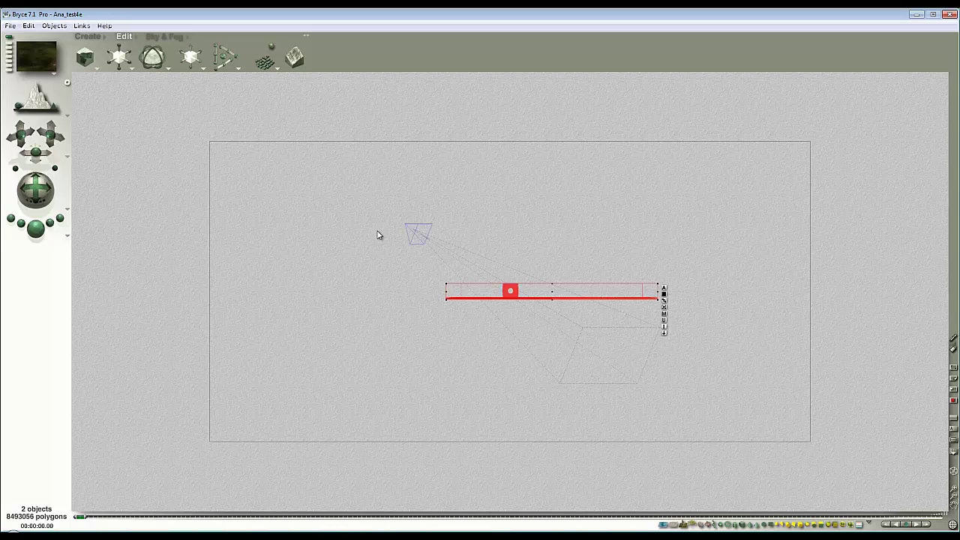
{"action": "key", "text": "2"}
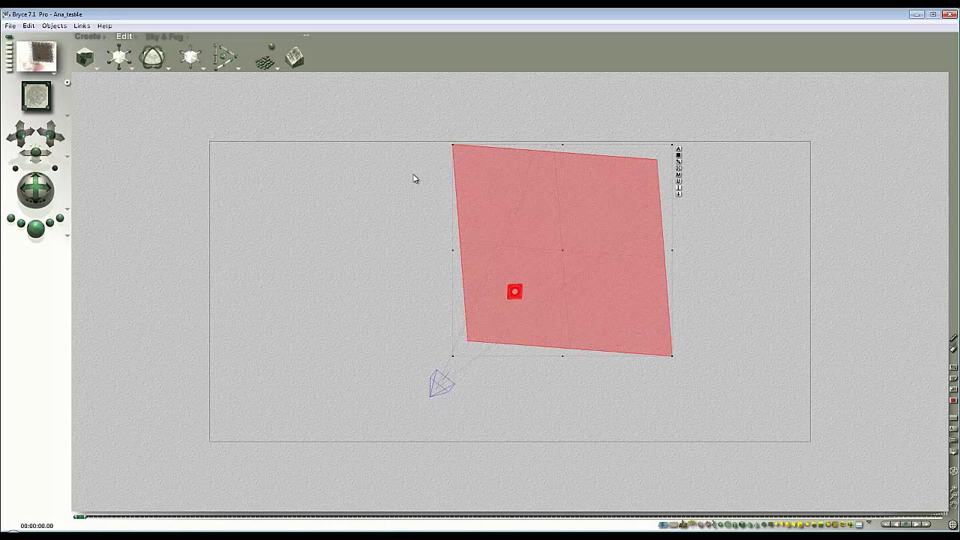
{"action": "key", "text": "3"}
- Select the terrain and mesh as a group and resize it along the Y axis in camera space
{"action": "left_click", "coordinate": [358, 172]}
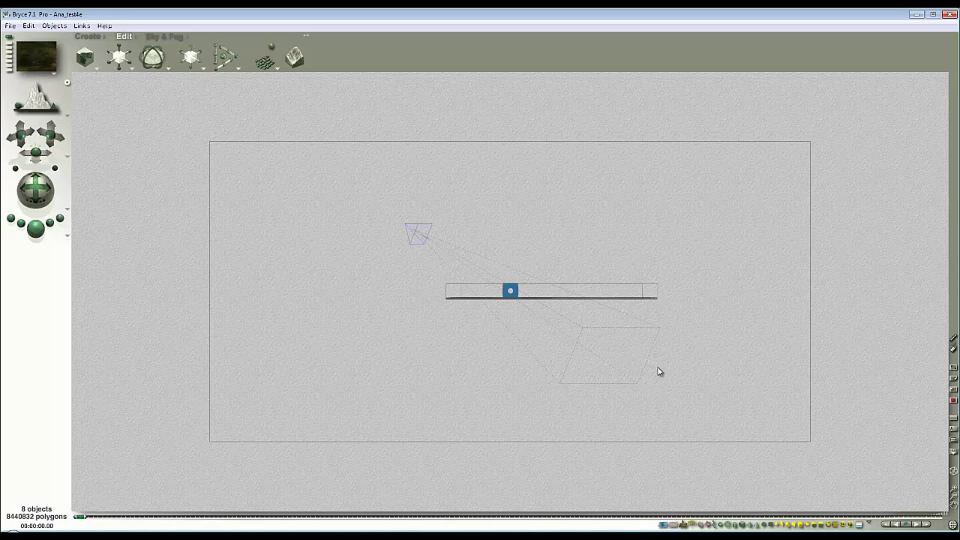
{"action": "left_click_drag", "start_coordinate": [658, 368], "coordinate": [432, 230]}
{"action": "left_click_drag", "start_coordinate": [125, 51], "coordinate": [124, 60]}
{"action": "key", "text": "1"}
{"action": "key", "text": "2"}
{"action": "key", "text": "3"}
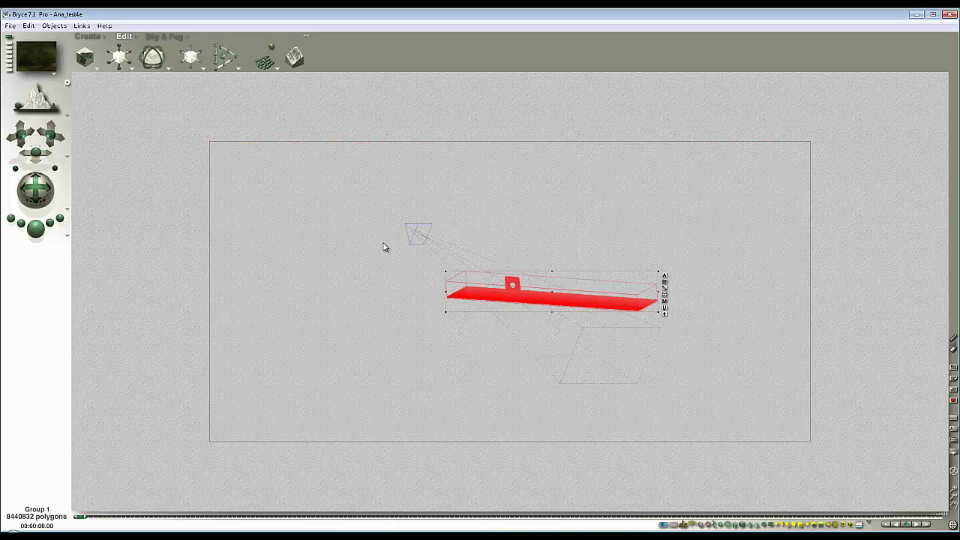
{"action": "key", "text": "1"}
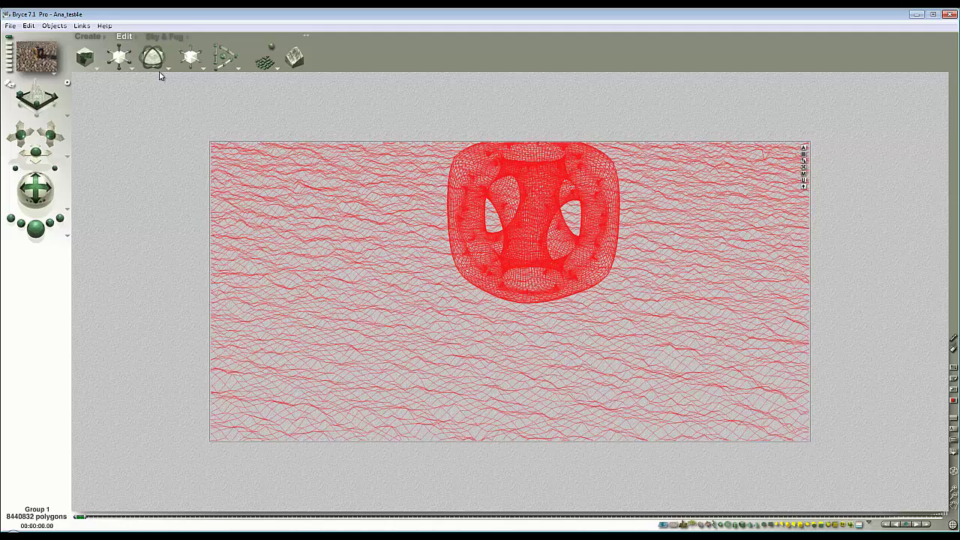
- Review the resize space options and examine the resized group in the front and top views
{"action": "left_click", "coordinate": [133, 69]}
{"action": "left_click", "coordinate": [123, 92]}
{"action": "key", "text": "1"}
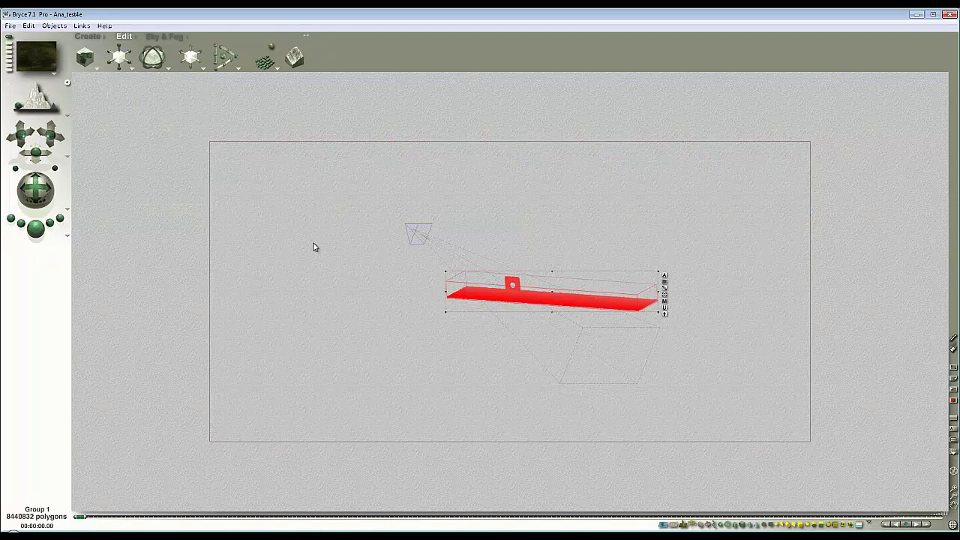
{"action": "key", "text": "2"}
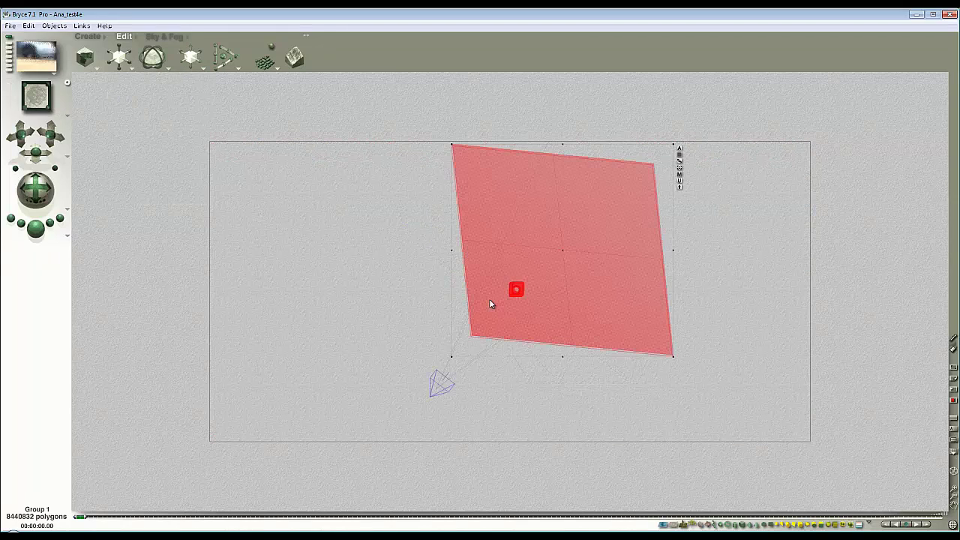
{"action": "key", "text": "1"}
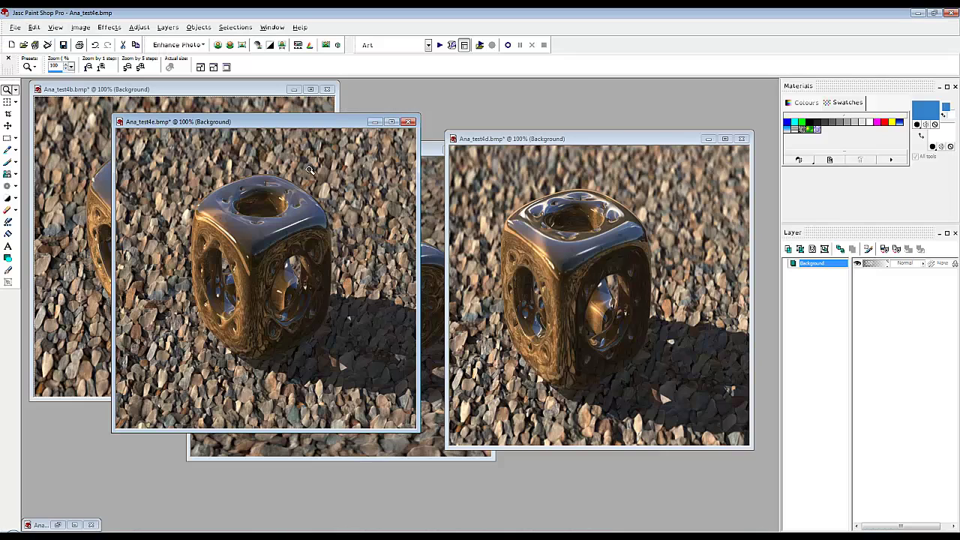
- Move the Ana_test4e.bmp window off Ana_test4a.bmp in Paint Shop Pro and compare the renders with the group's wireframe views in Bryce
{"action": "left_click_drag", "start_coordinate": [311, 121], "coordinate": [447, 111]}
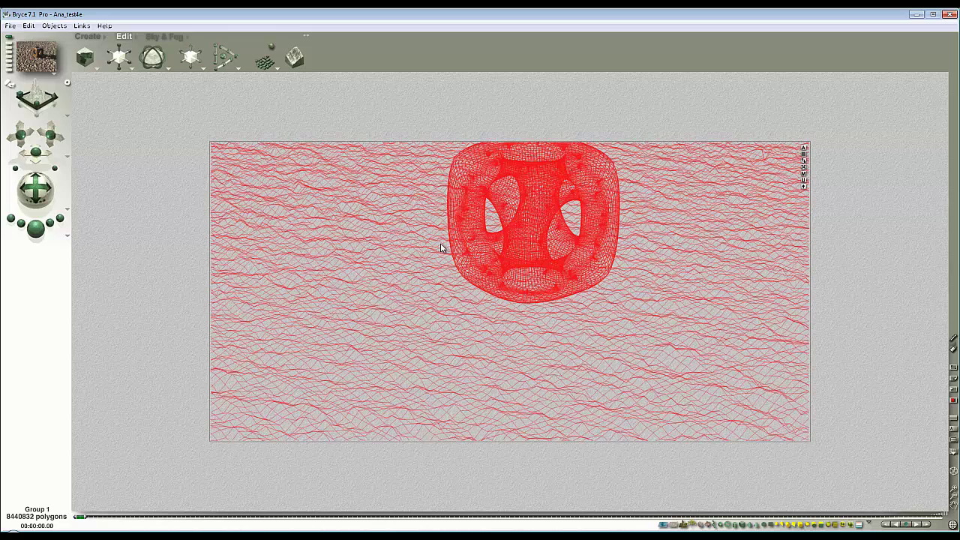
{"action": "key", "text": "Escape"}
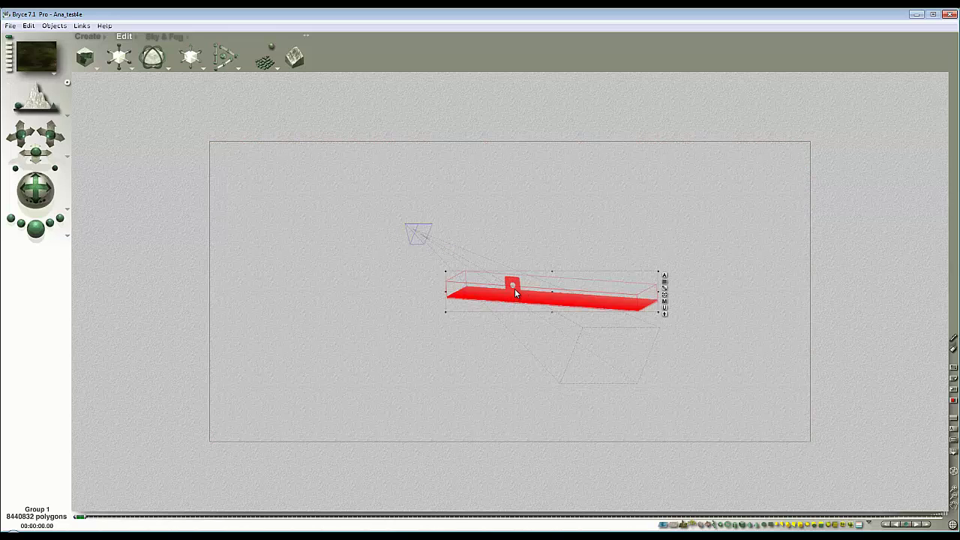
{"action": "key", "text": "1"}
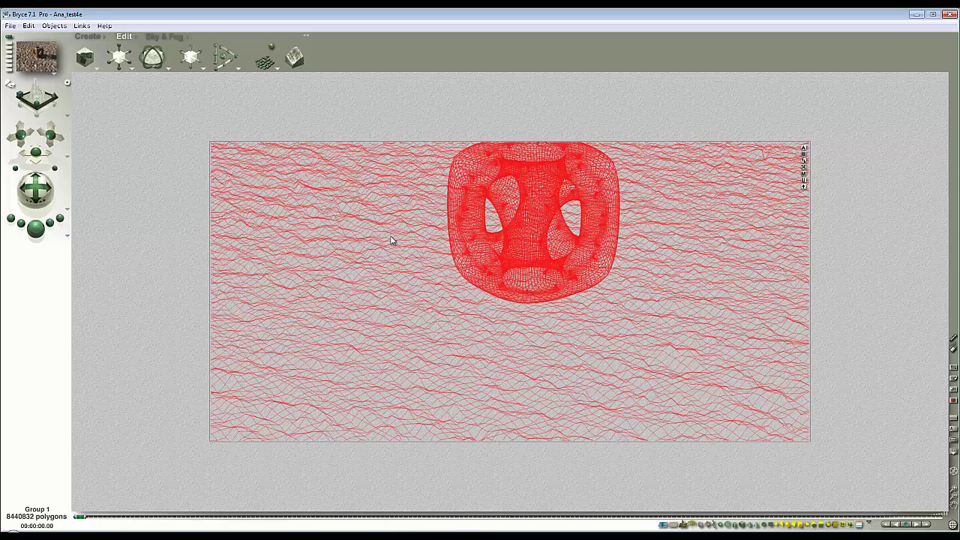
{"action": "key", "text": "2"}
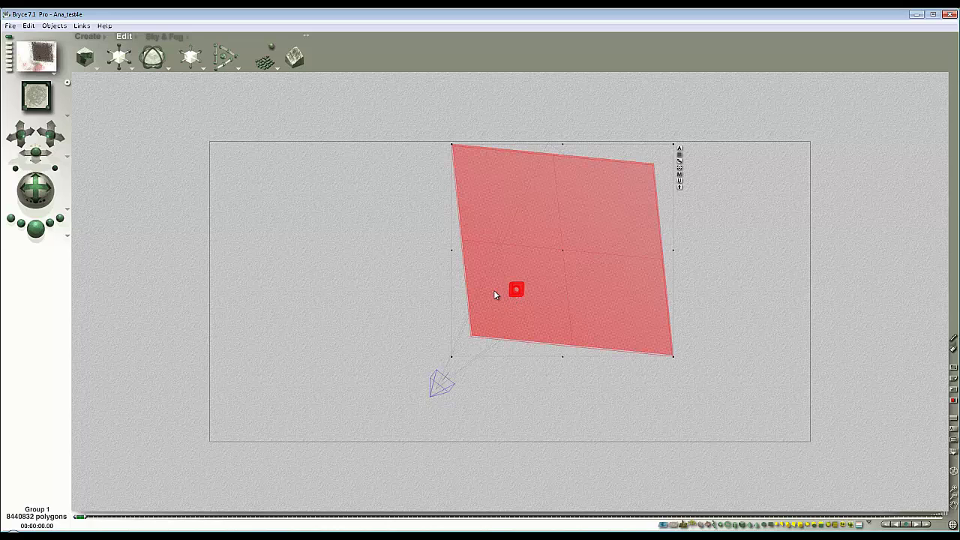
{"action": "key", "text": "2"}
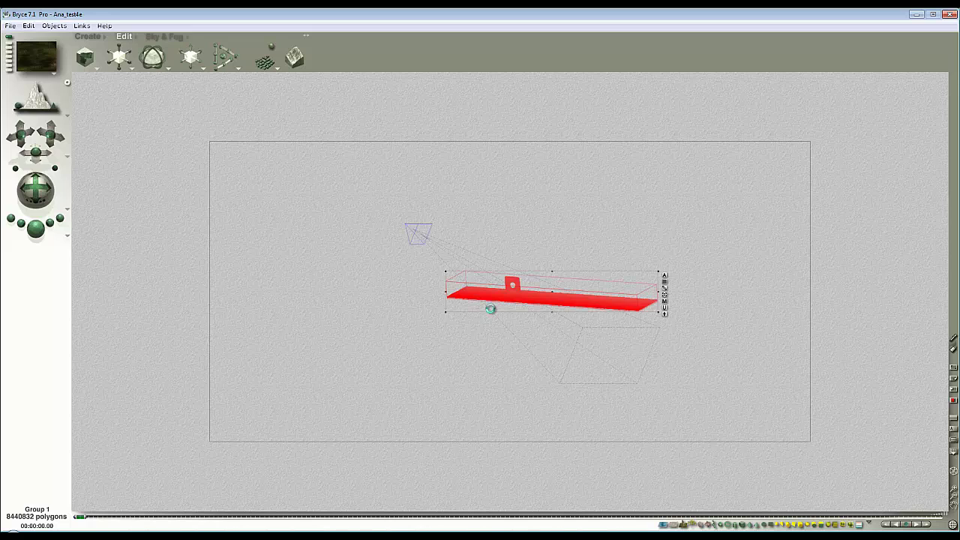
{"action": "key", "text": "1"}
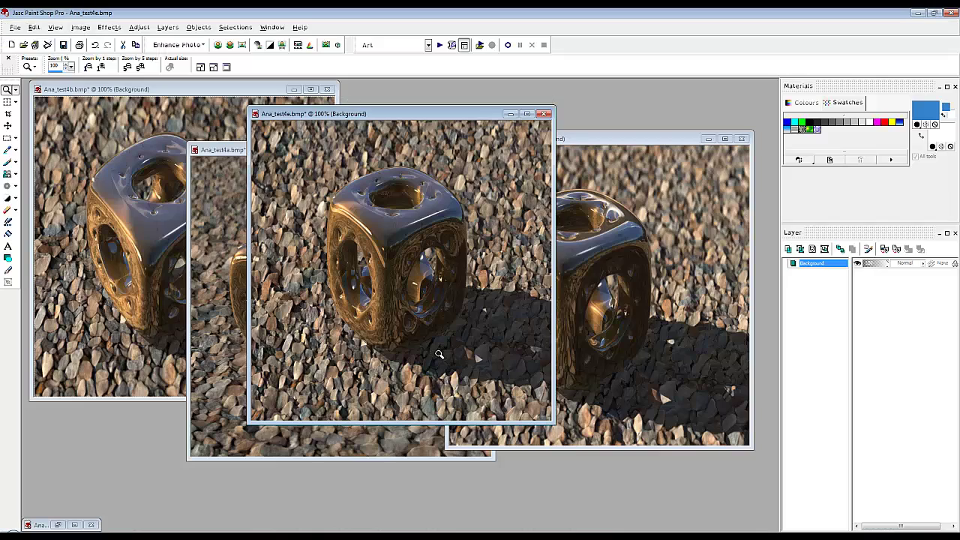
- Spread out the Ana_test4e.bmp, Ana_test4a.bmp and Ana_test4d.bmp windows in Paint Shop Pro to compare the depth-of-field renders
{"action": "mouse_move", "coordinate": [475, 114]}
{"action": "left_mouse_down"}
{"action": "mouse_move", "coordinate": [577, 103]}
{"action": "mouse_move", "coordinate": [541, 89]}
{"action": "left_mouse_up"}
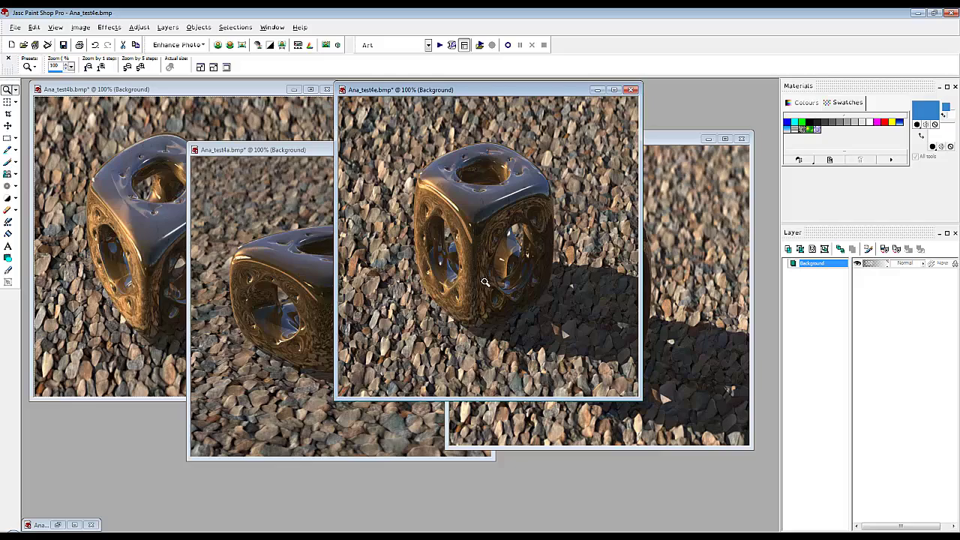
{"action": "left_click_drag", "start_coordinate": [323, 154], "coordinate": [227, 178]}
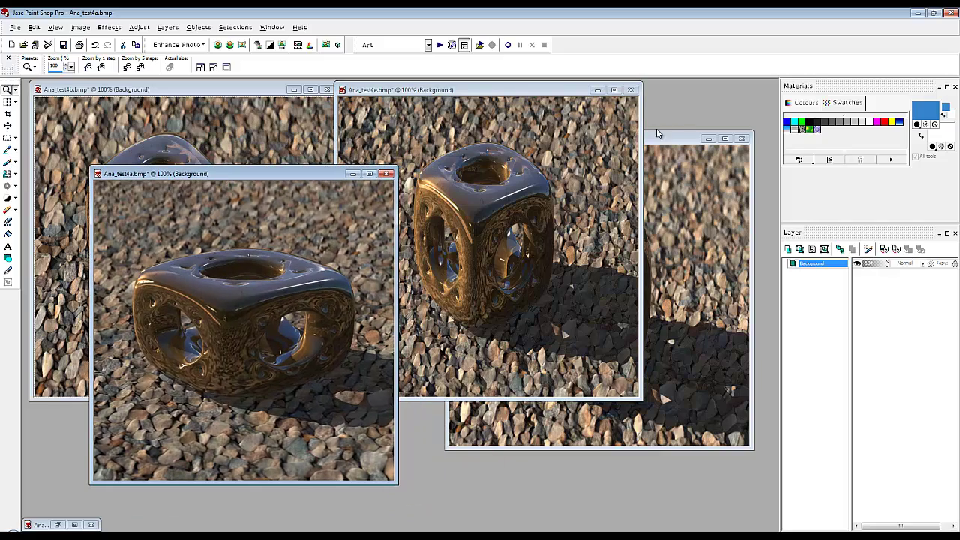
{"action": "left_click_drag", "start_coordinate": [660, 139], "coordinate": [639, 177]}
{"action": "left_click_drag", "start_coordinate": [537, 94], "coordinate": [554, 94]}
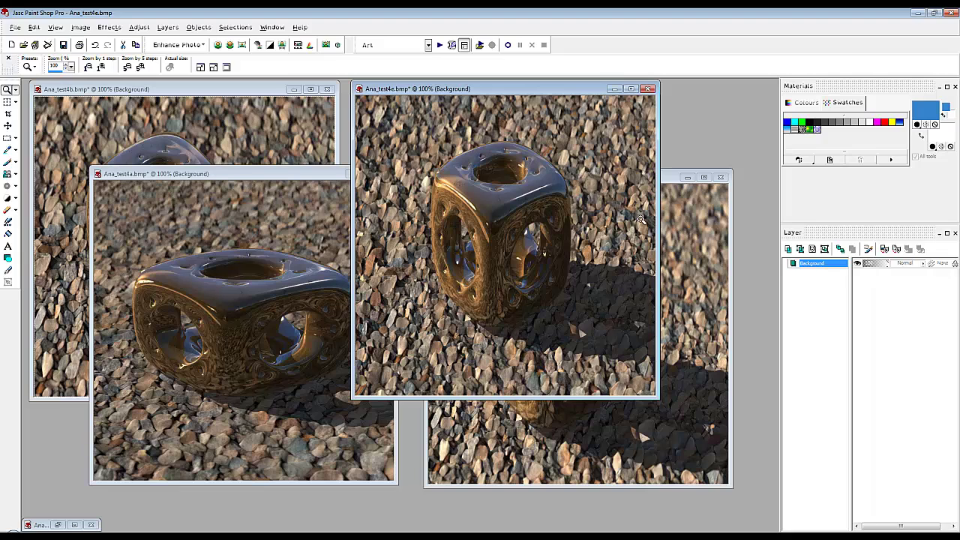